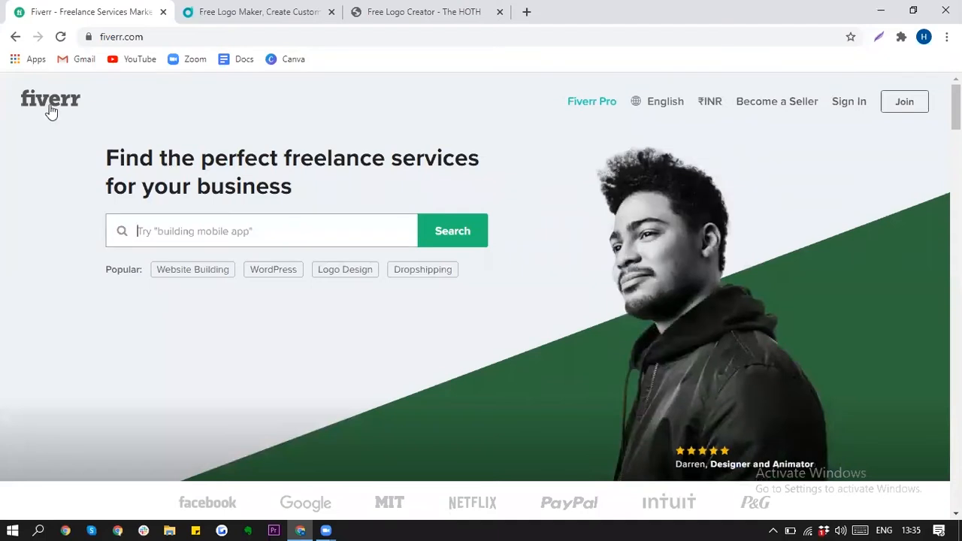
Step: Search Fiverr for 'logo design' and scroll through the results
click(329, 240)
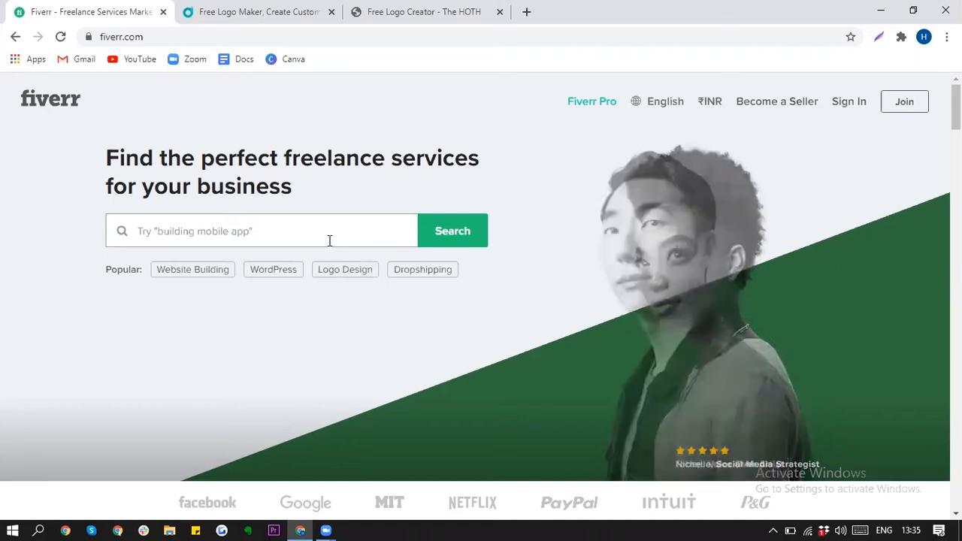
text(logo design)
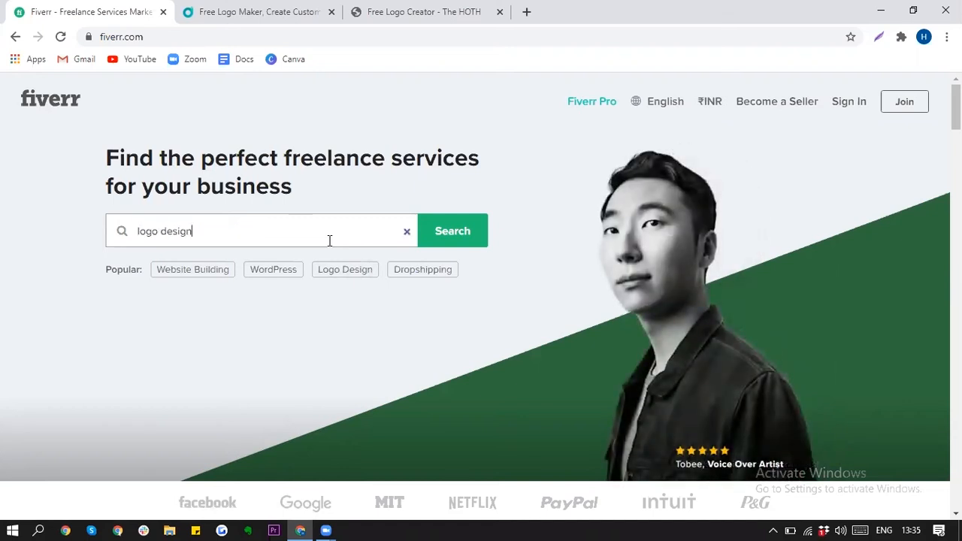
key(Return)
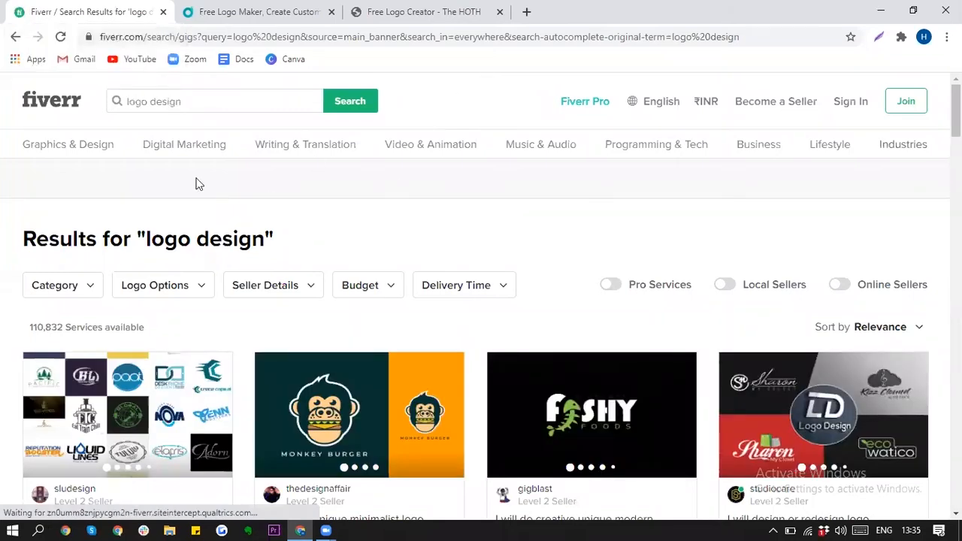
scroll(490, 97, down, 2)
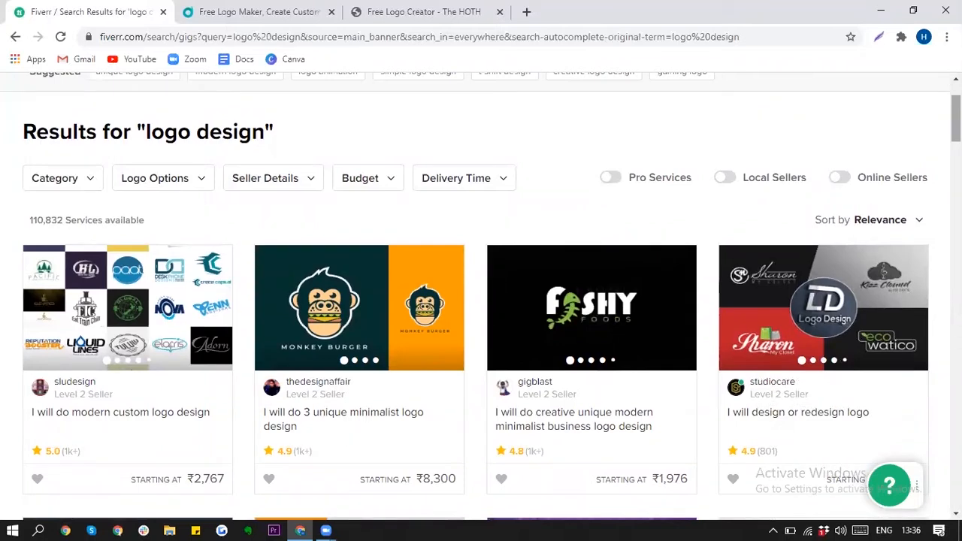
Step: Highlight the 'logo design' results heading and the 110,832 services count
drag(274, 132, 137, 132)
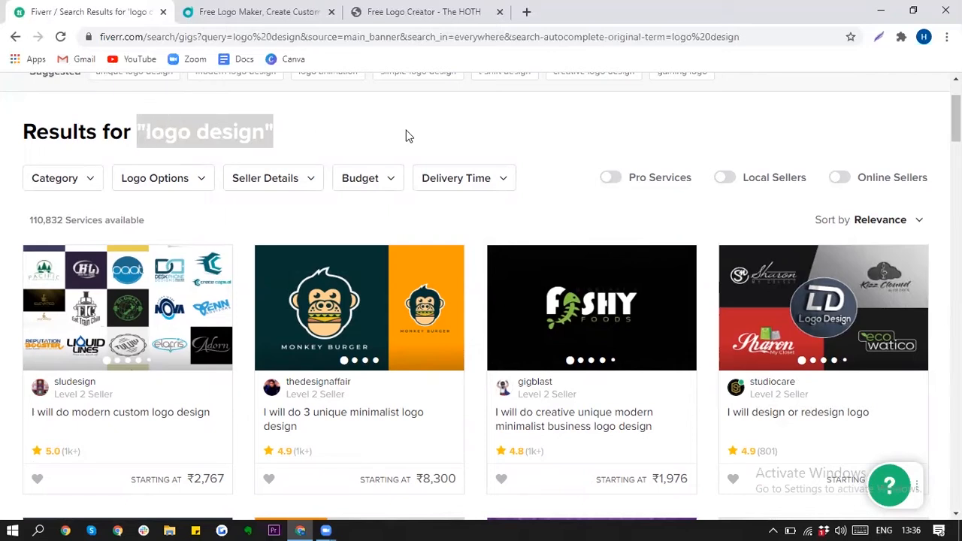
click(485, 125)
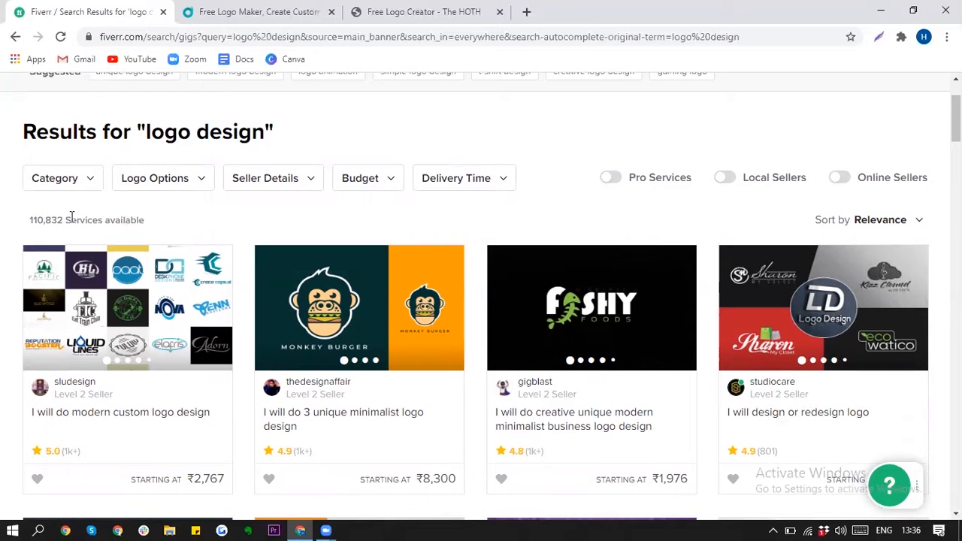
drag(143, 220, 32, 220)
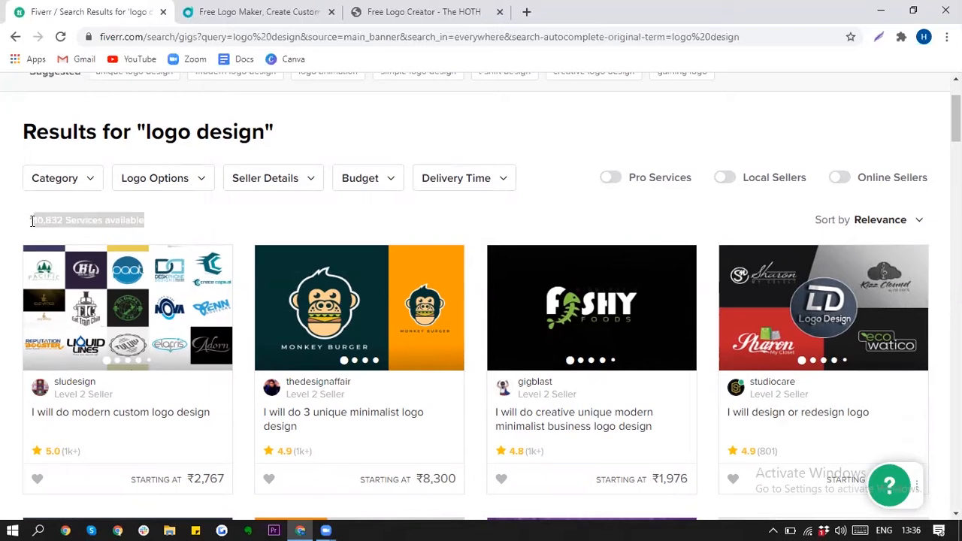
click(484, 122)
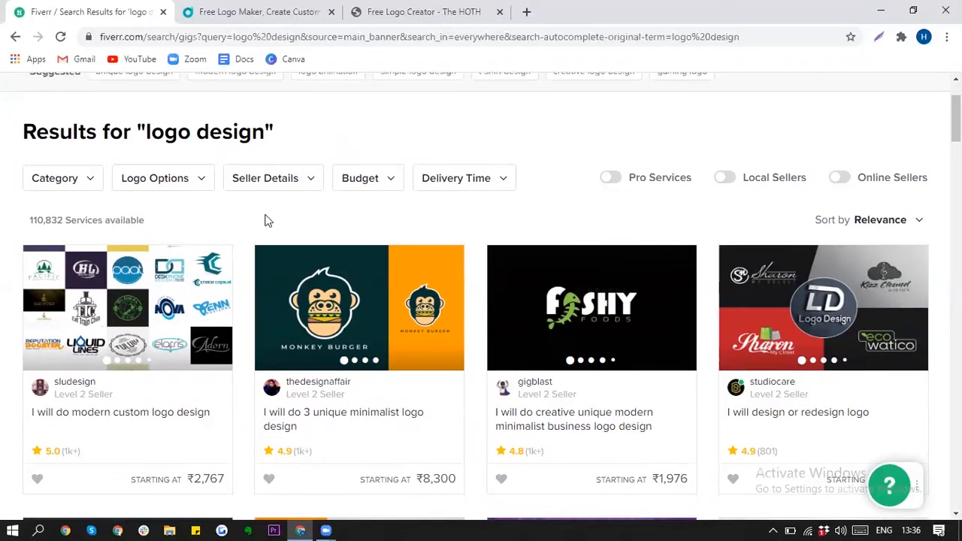
scroll(481, 296, down, 1)
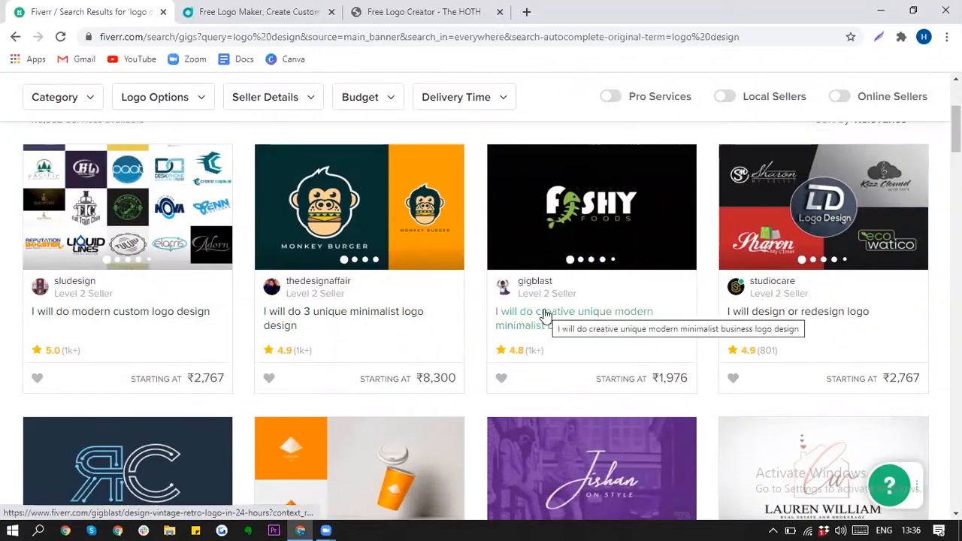
Step: Check the third logo gig's reviews and switch prices from INR to USD
ctrl+click(563, 325)
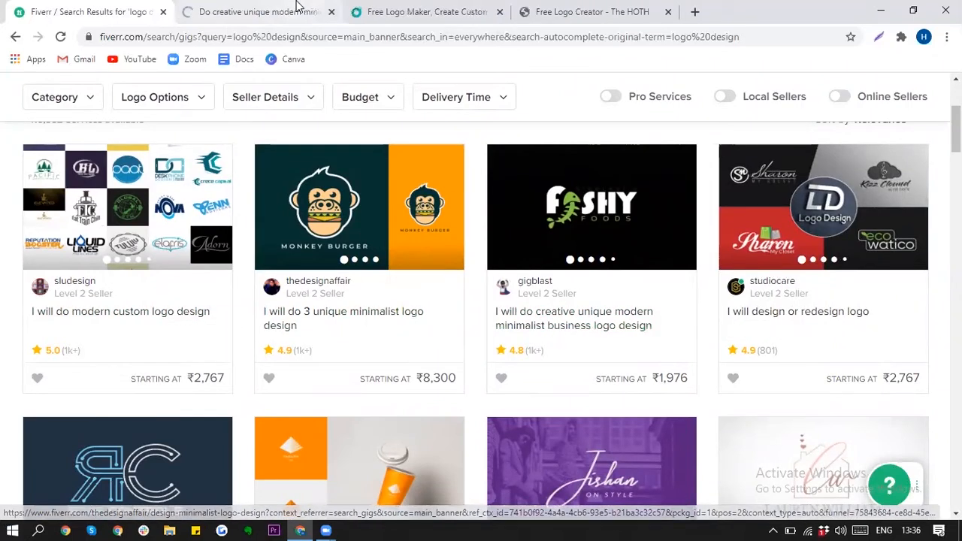
click(296, 11)
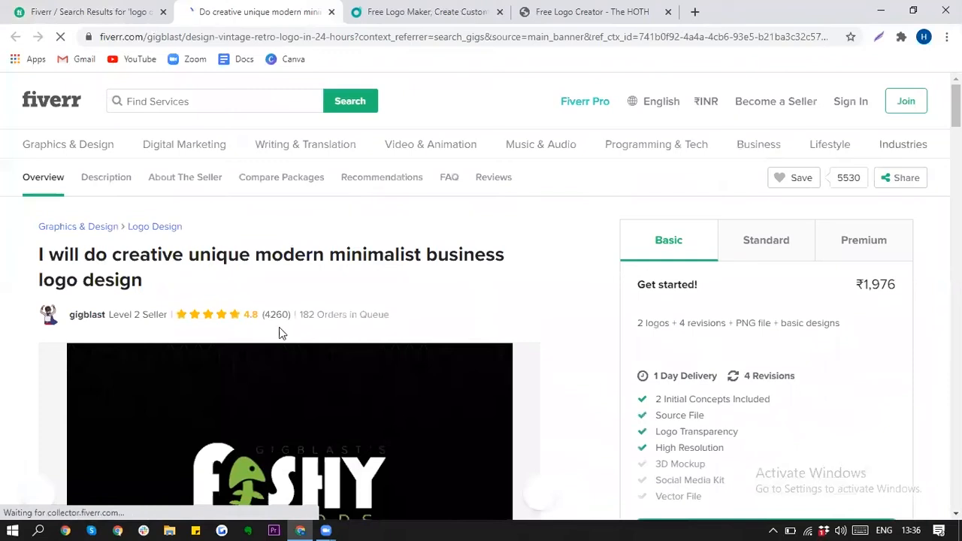
click(291, 318)
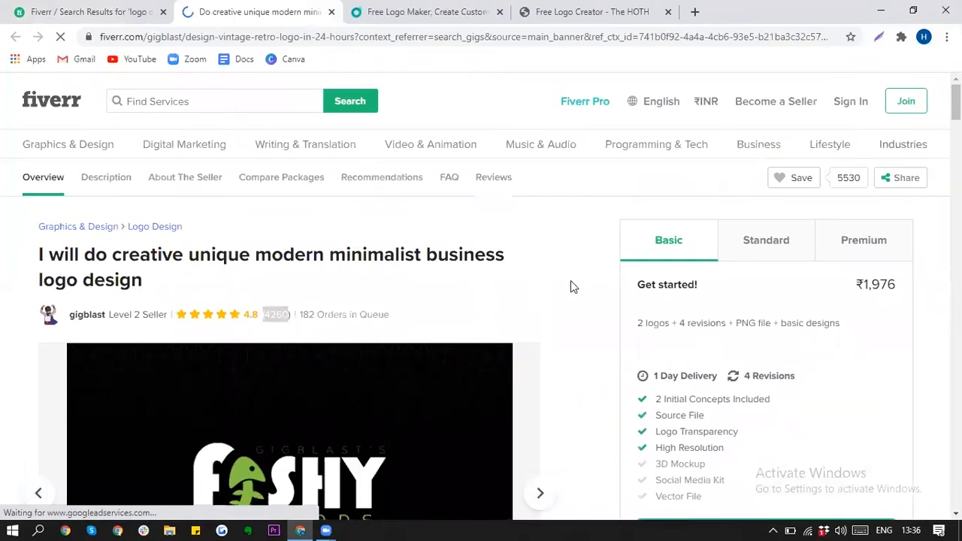
drag(956, 361, 956, 96)
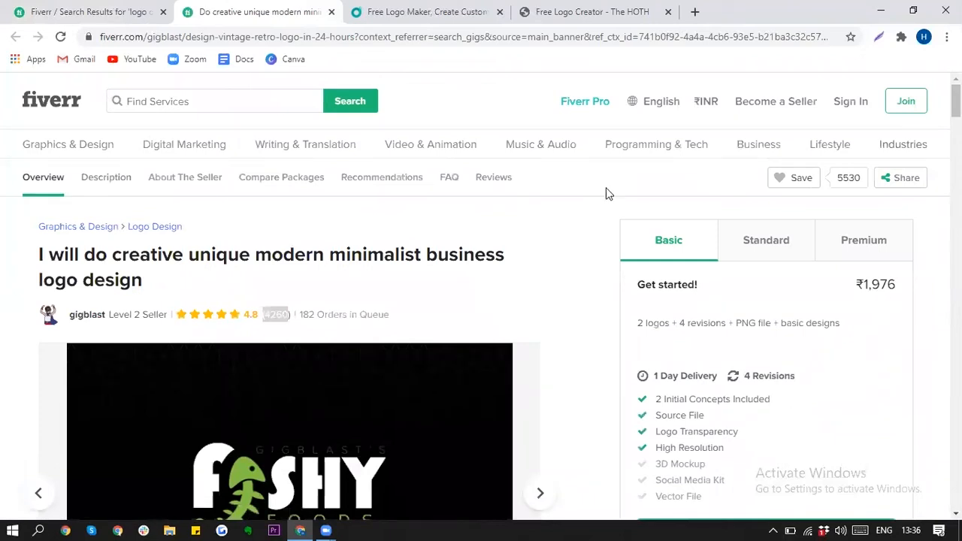
click(709, 105)
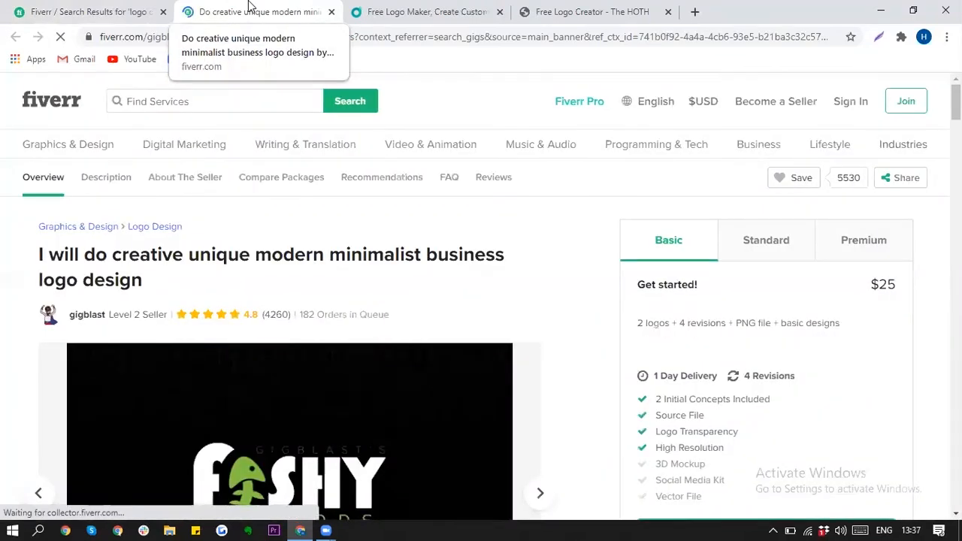
click(332, 12)
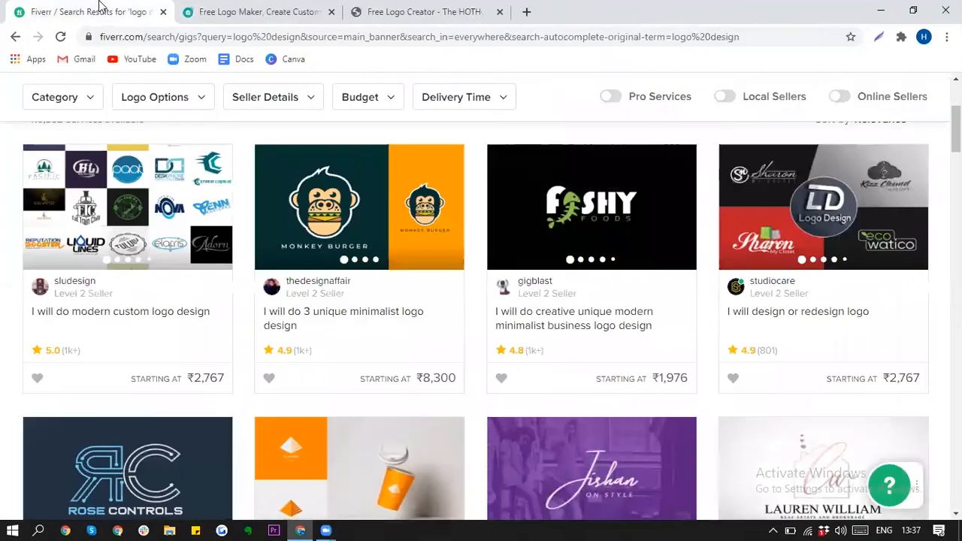
Step: Review the modern custom logo design gig, then close its tab
ctrl+click(150, 316)
click(300, 7)
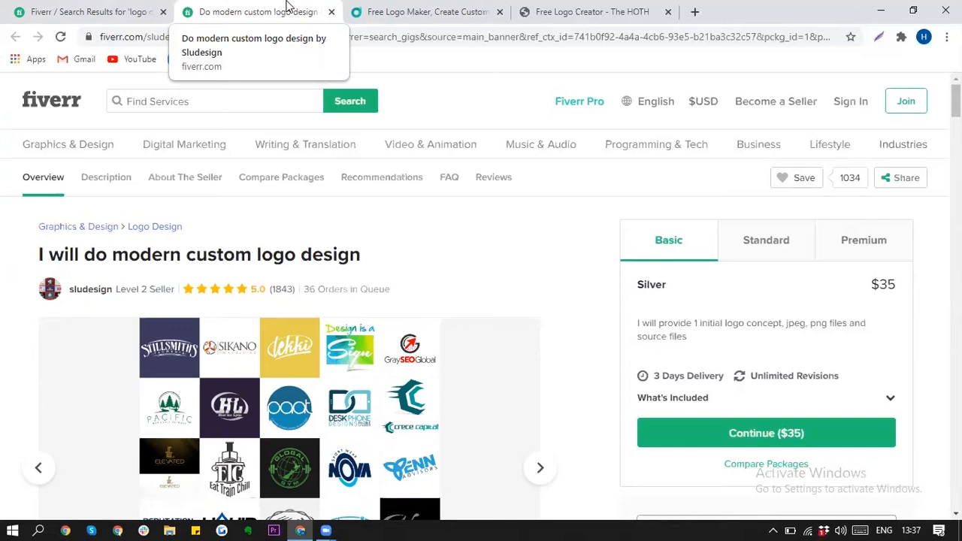
click(332, 13)
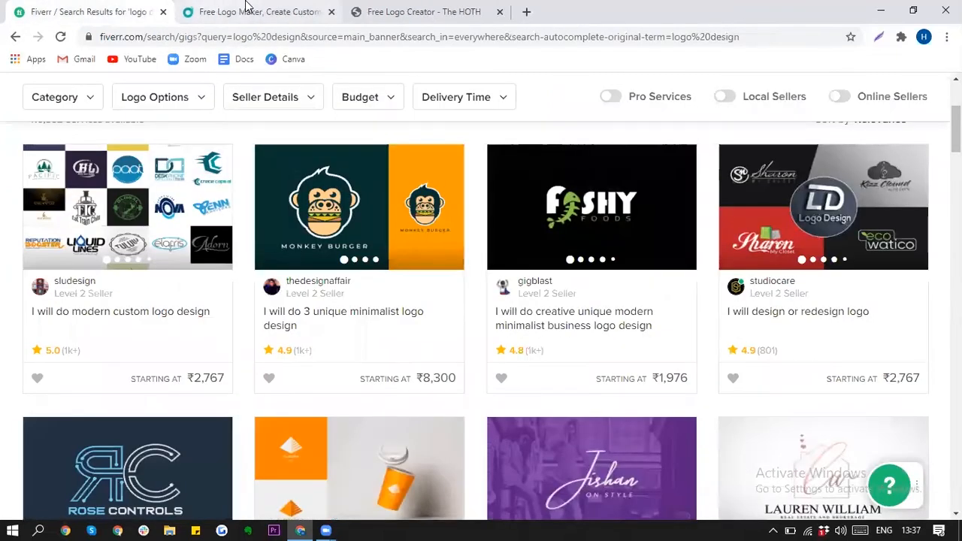
Step: Move from the DesignEvo home page to the 'Free Logo Creator - The HOTH' robot sample logo
click(267, 6)
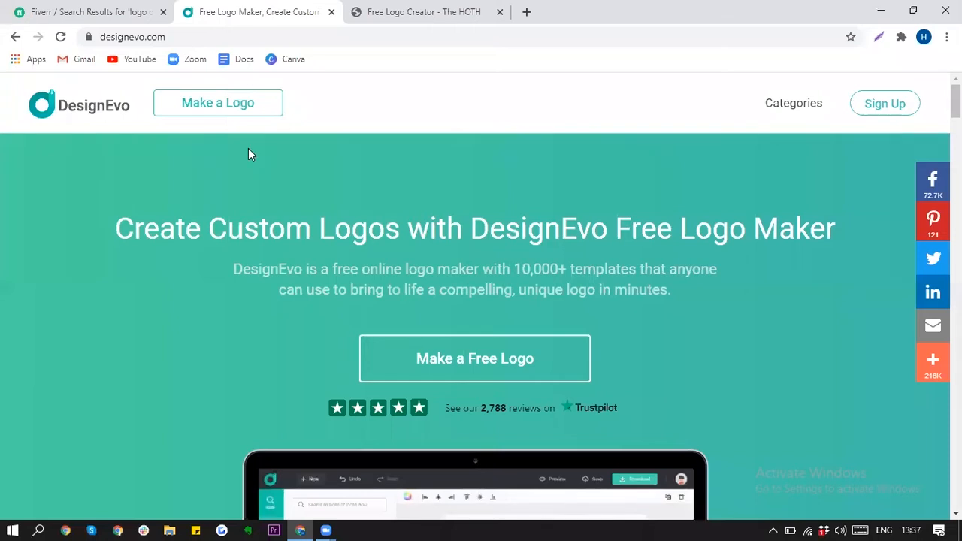
double_click(160, 37)
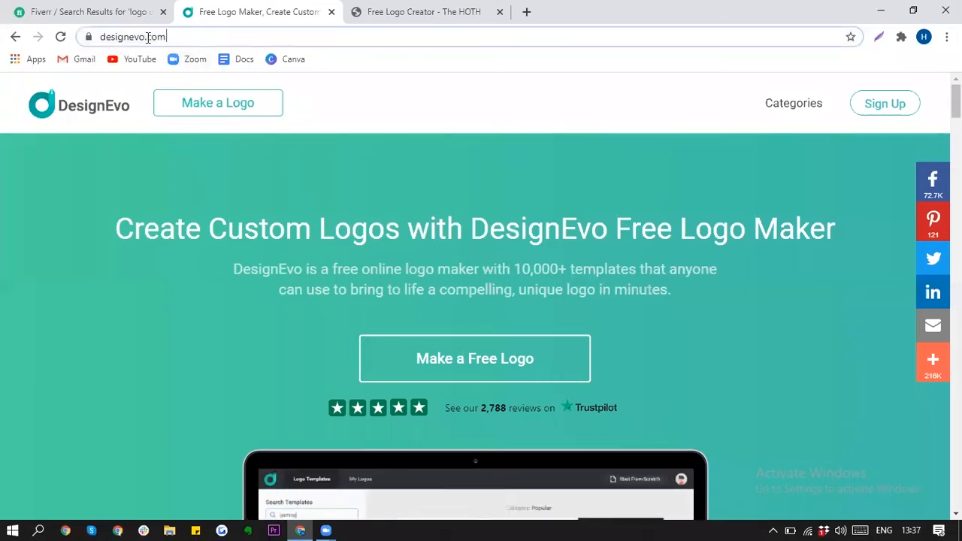
click(425, 108)
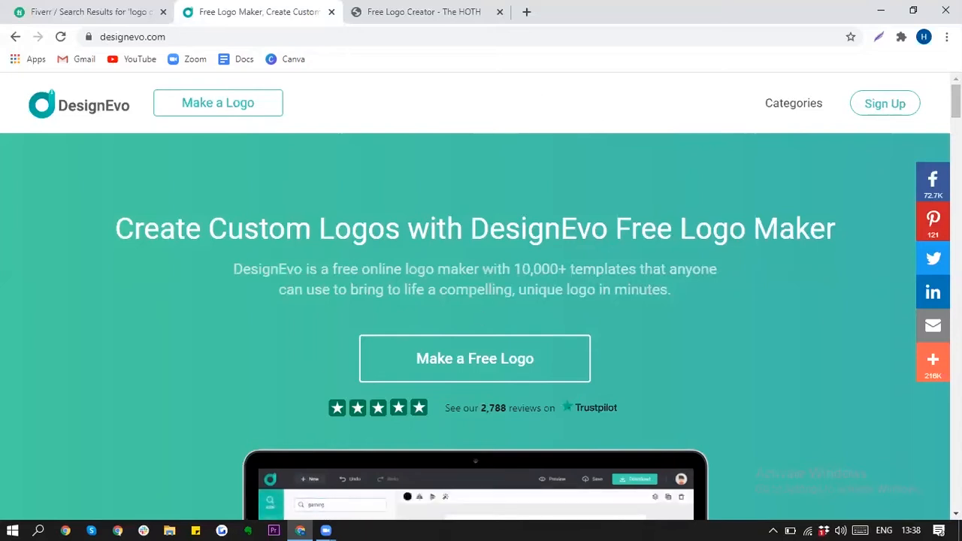
click(444, 10)
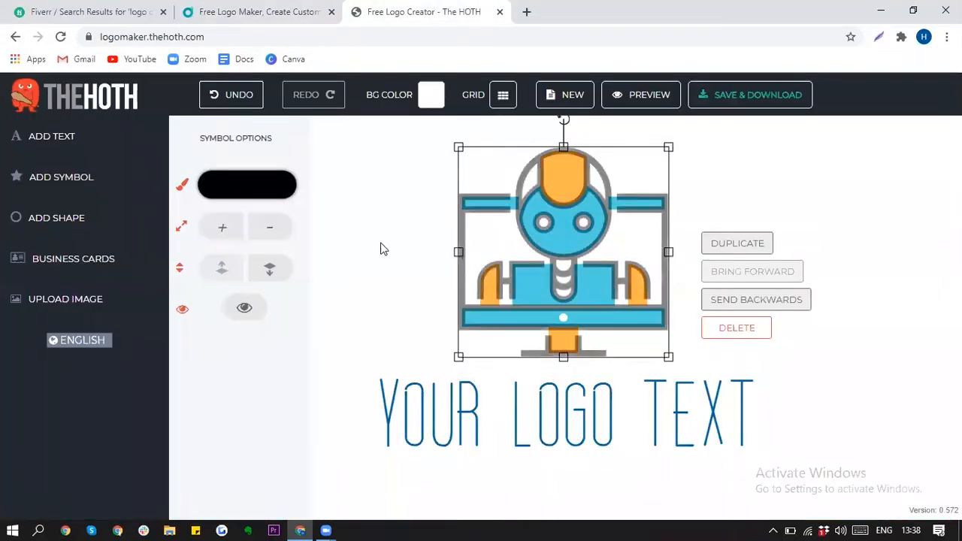
Step: Delete the robot symbol and the YOUR LOGO TEXT wording, leaving a blank HOTH canvas
key(Delete)
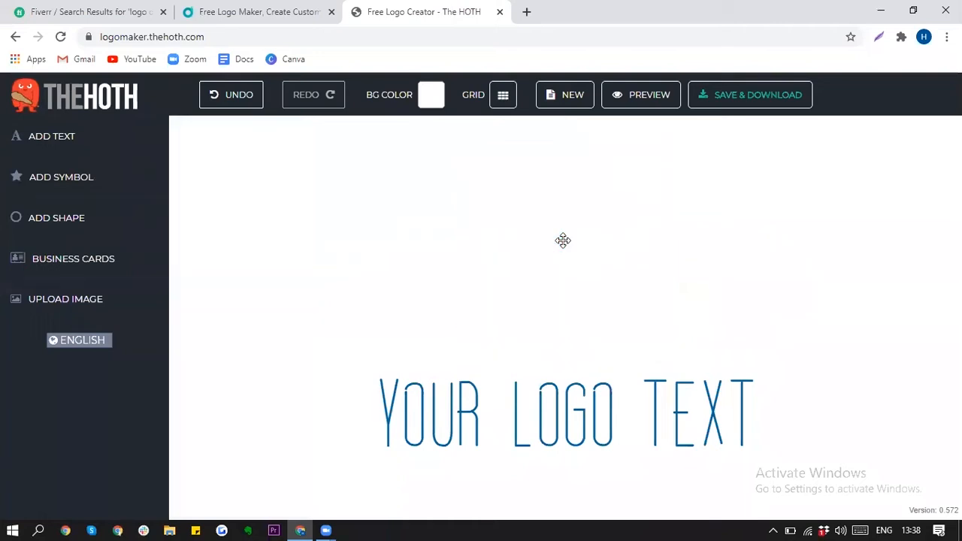
click(528, 385)
key(Delete)
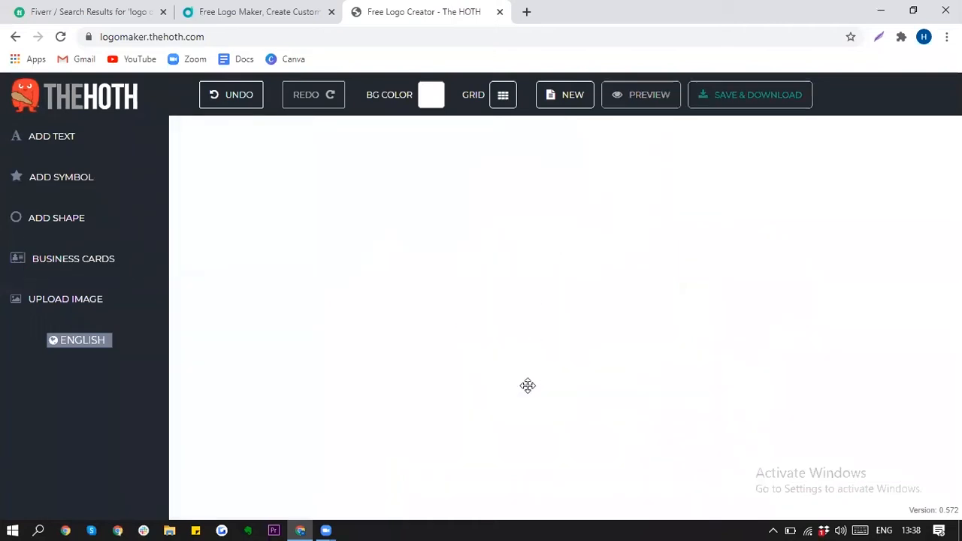
click(254, 9)
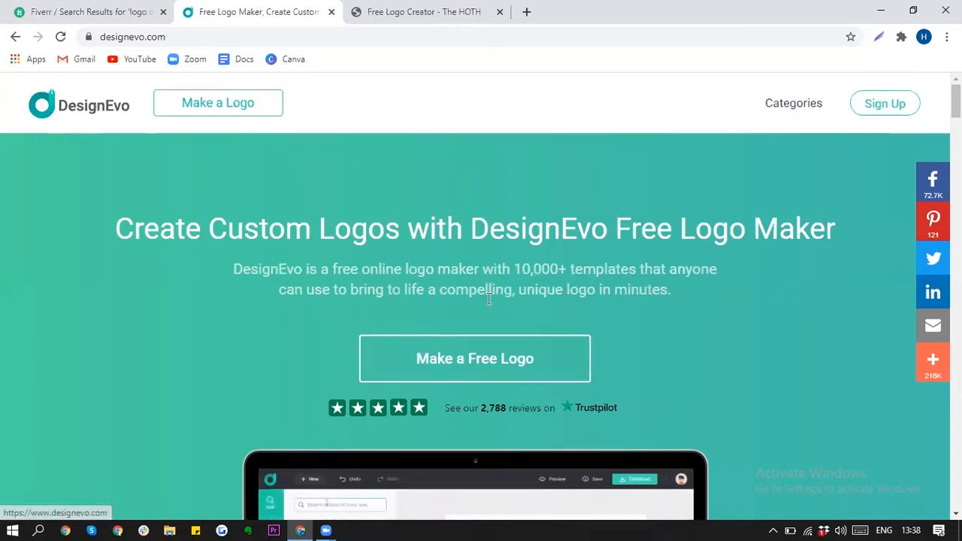
Step: Start a free logo and customize the orange cricket ball template from the gallery
click(483, 360)
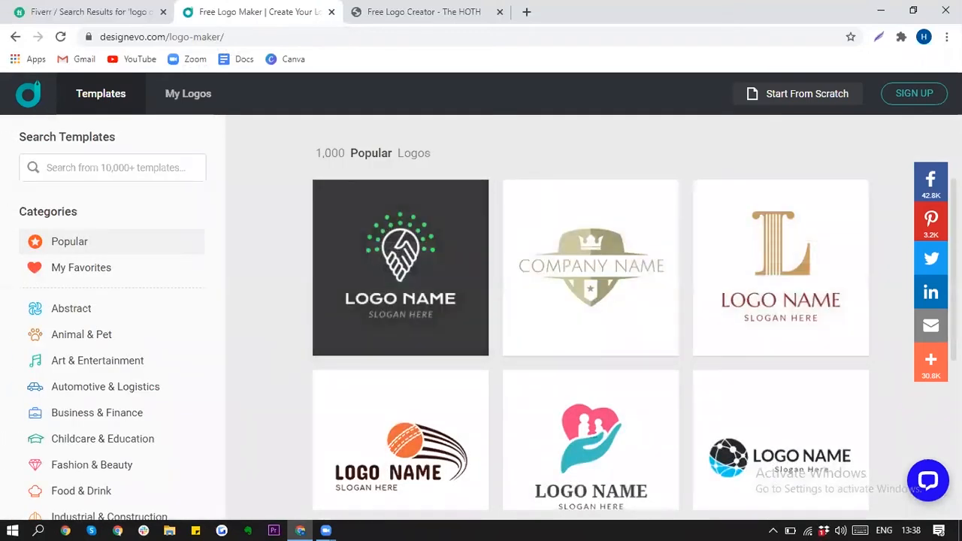
scroll(600, 213, down, 3)
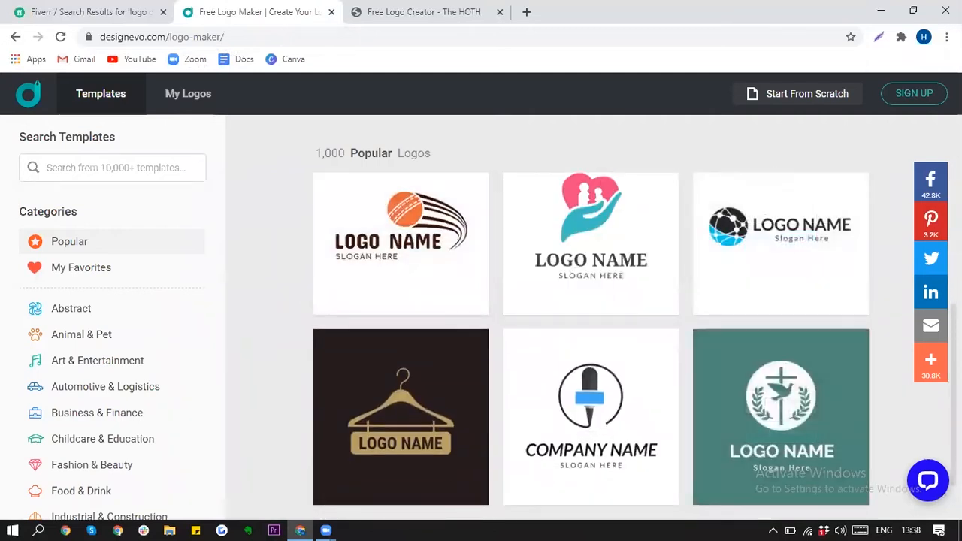
scroll(591, 338, down, 1)
scroll(591, 339, up, 1)
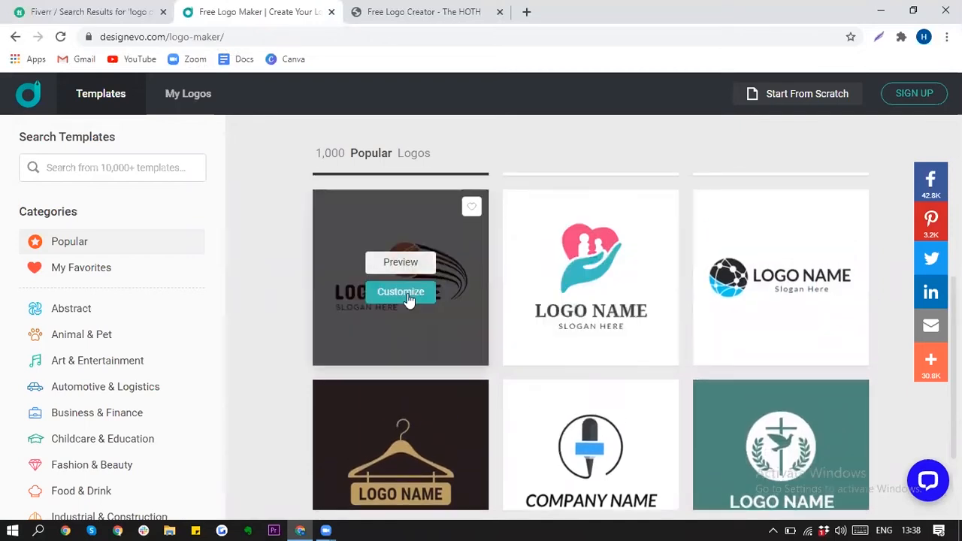
click(406, 293)
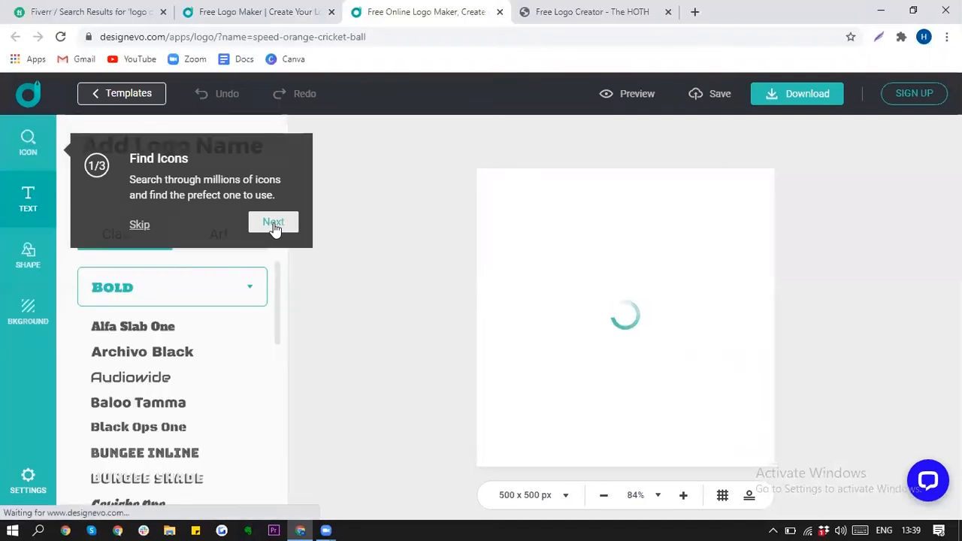
Step: Replace the LOGO NAME text with 'PRO ATHLETICS'
click(272, 222)
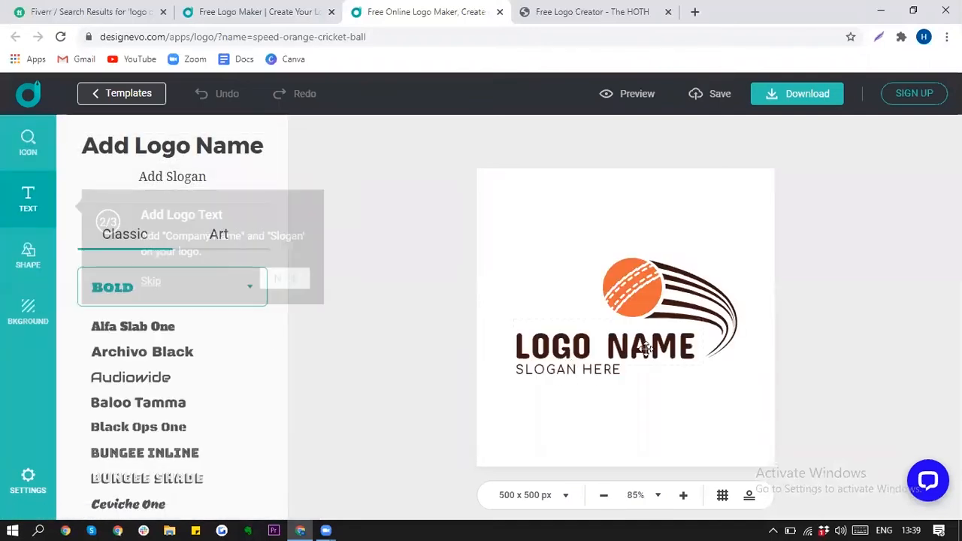
click(632, 352)
key(ctrl+a)
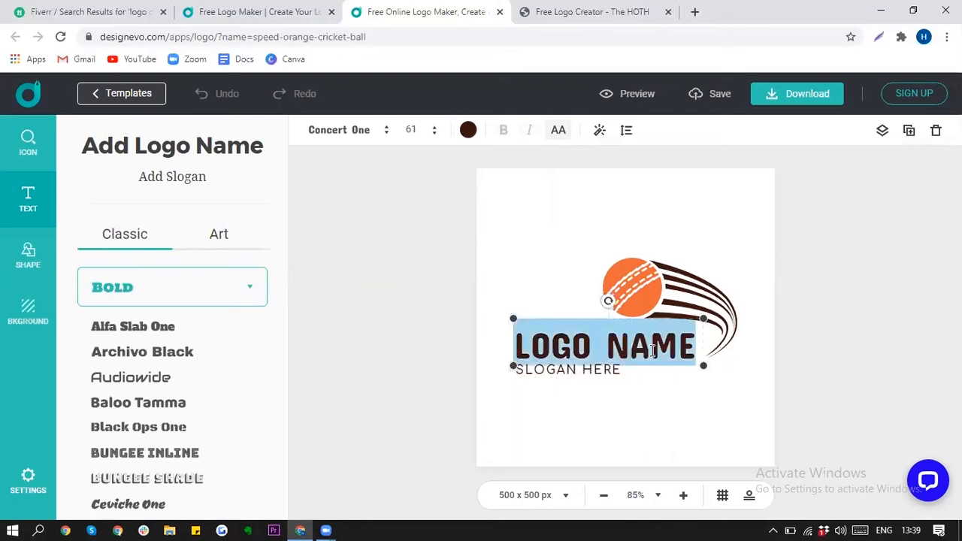
key(BackSpace)
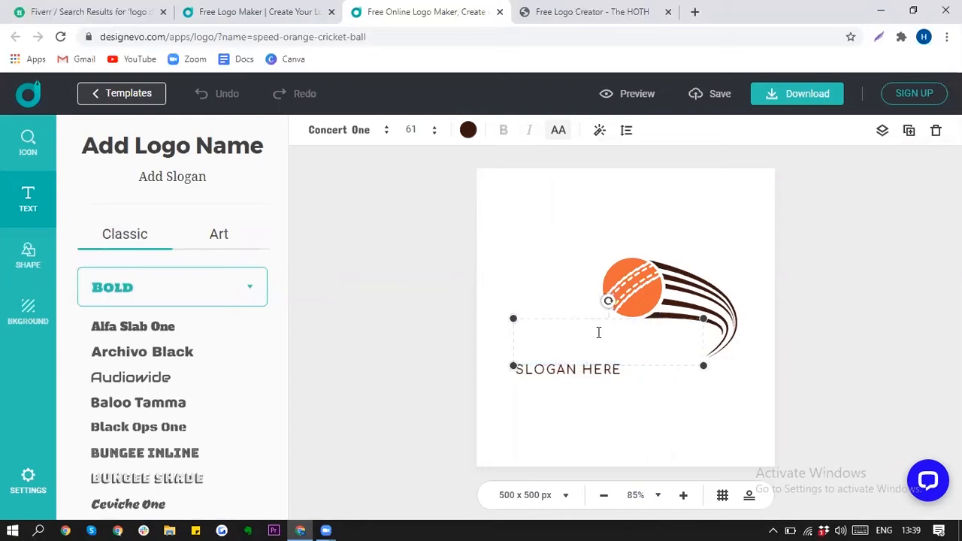
text(PRO ATH)
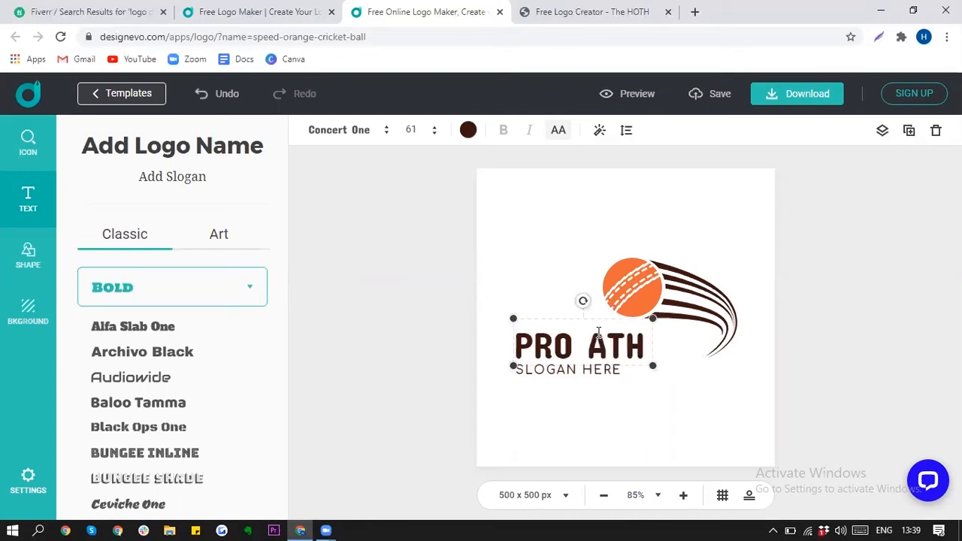
text(LETICS)
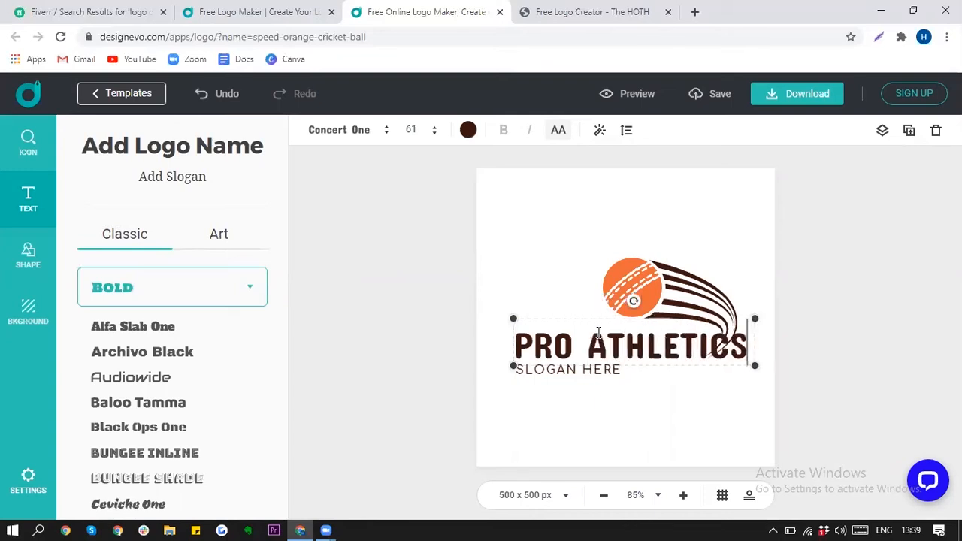
Step: Change the slogan to 'GAME IS LIFE' and centre both texts under the ball
drag(552, 376, 644, 383)
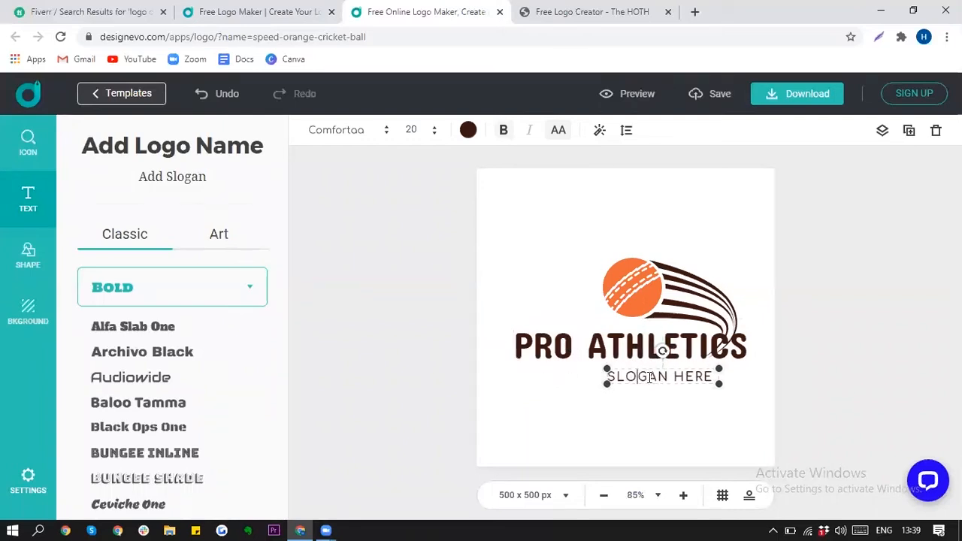
double_click(650, 377)
text(GAM)
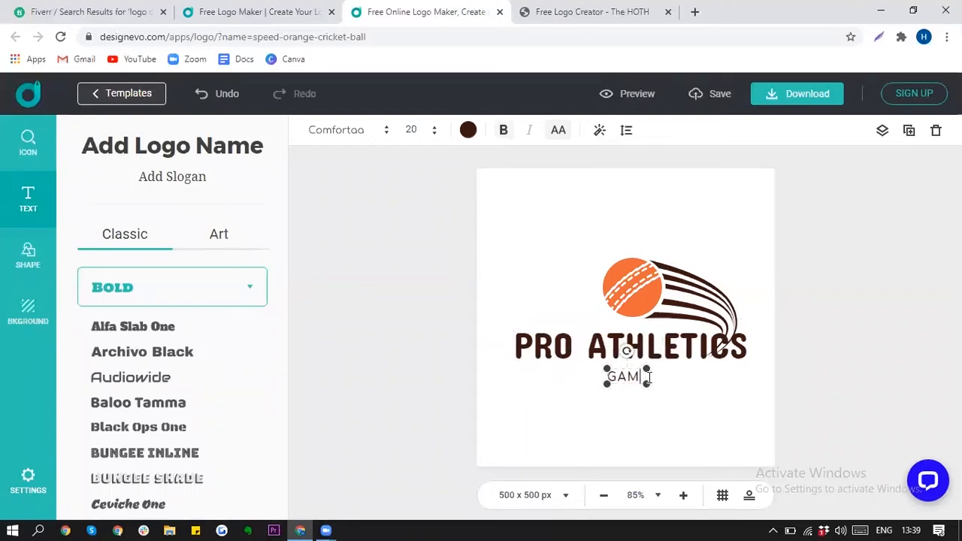
text(E IS LIFE)
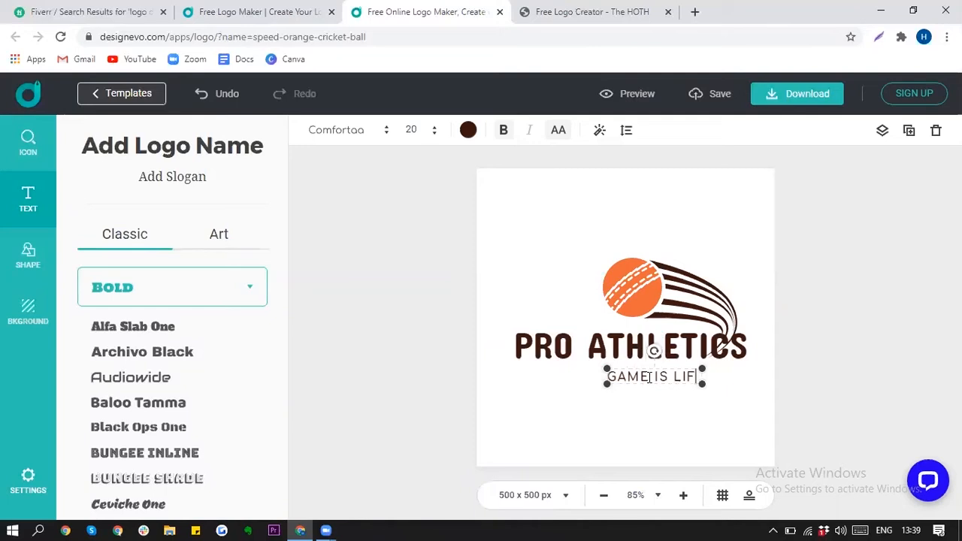
click(916, 390)
mouse_move(641, 336)
mouse_down()
mouse_move(614, 398)
mouse_move(648, 315)
mouse_move(636, 199)
mouse_move(632, 362)
mouse_move(627, 334)
mouse_up()
drag(644, 379, 590, 374)
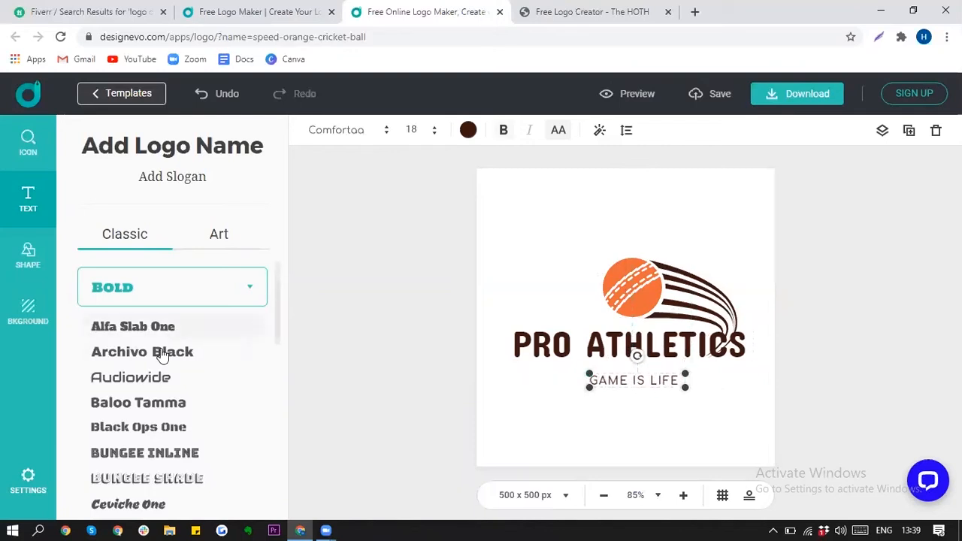
click(605, 346)
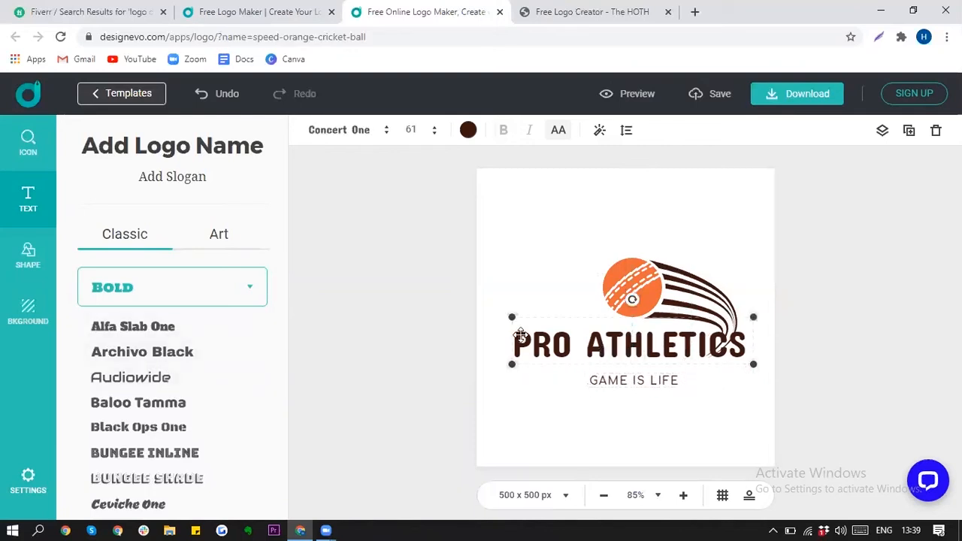
click(468, 130)
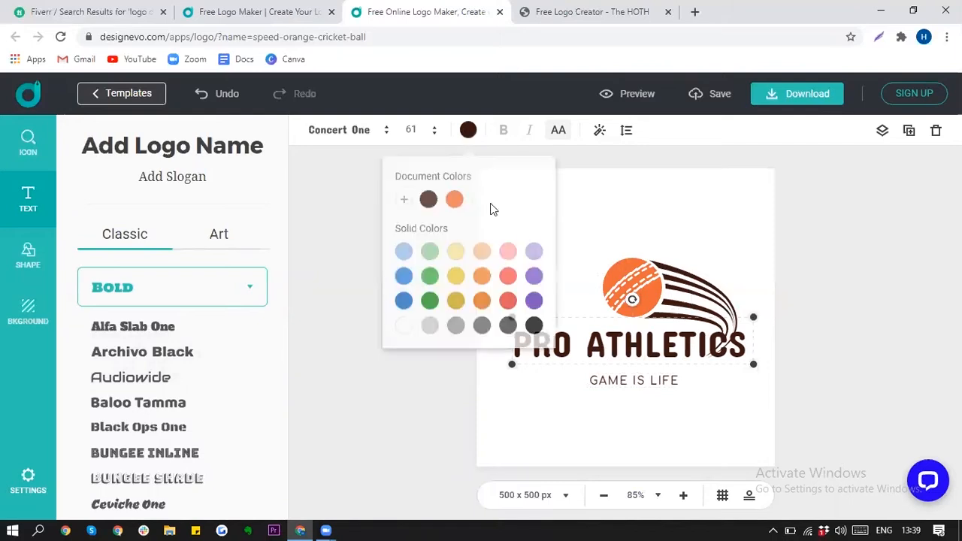
Step: Shrink PRO ATHLETICS from size 61 to 49 and tuck GAME IS LIFE just beneath it
click(621, 344)
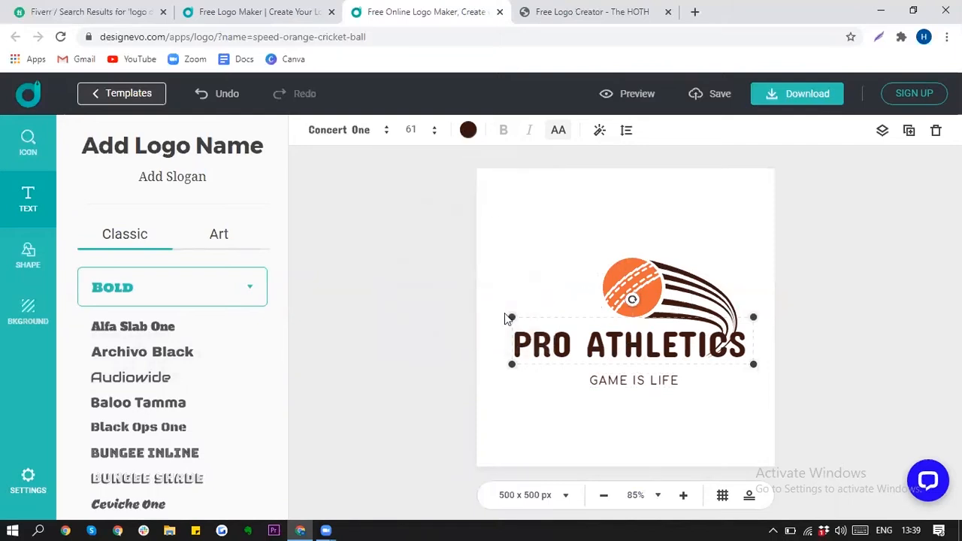
drag(512, 317, 561, 326)
drag(696, 345, 655, 341)
drag(651, 384, 631, 376)
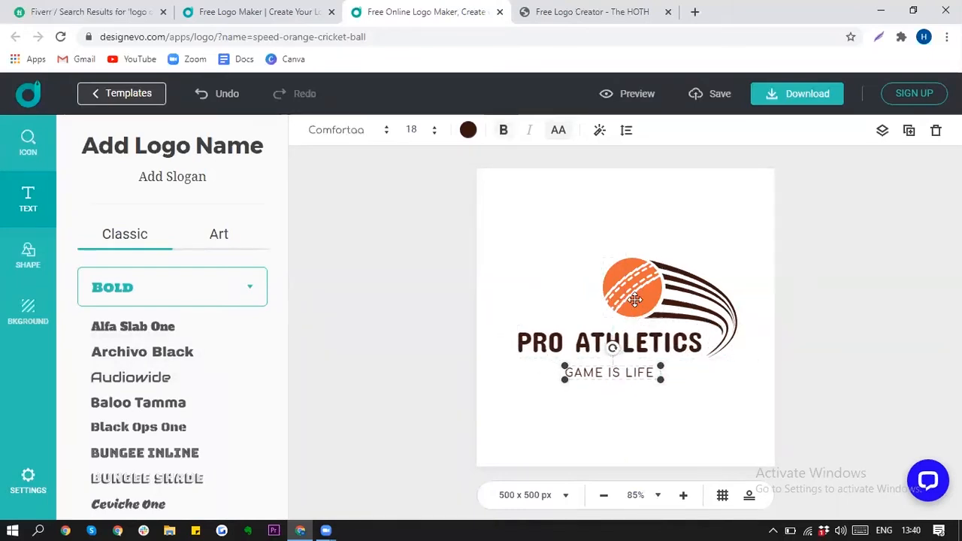
click(635, 299)
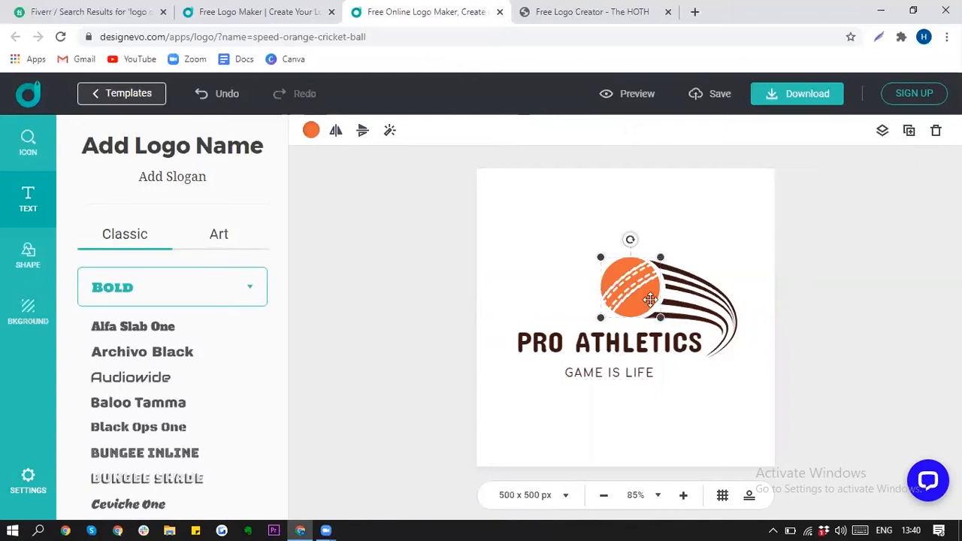
click(804, 306)
drag(628, 339, 632, 339)
drag(619, 373, 637, 376)
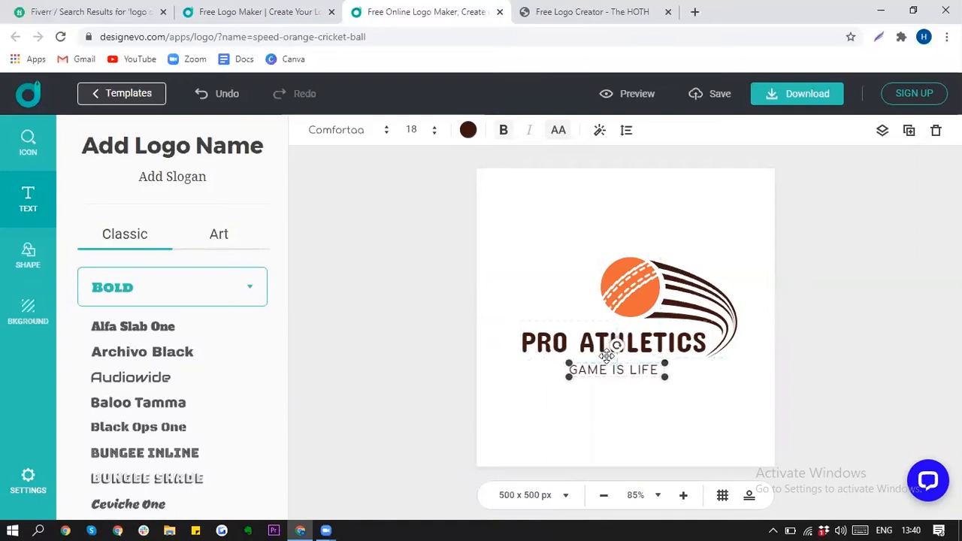
click(583, 345)
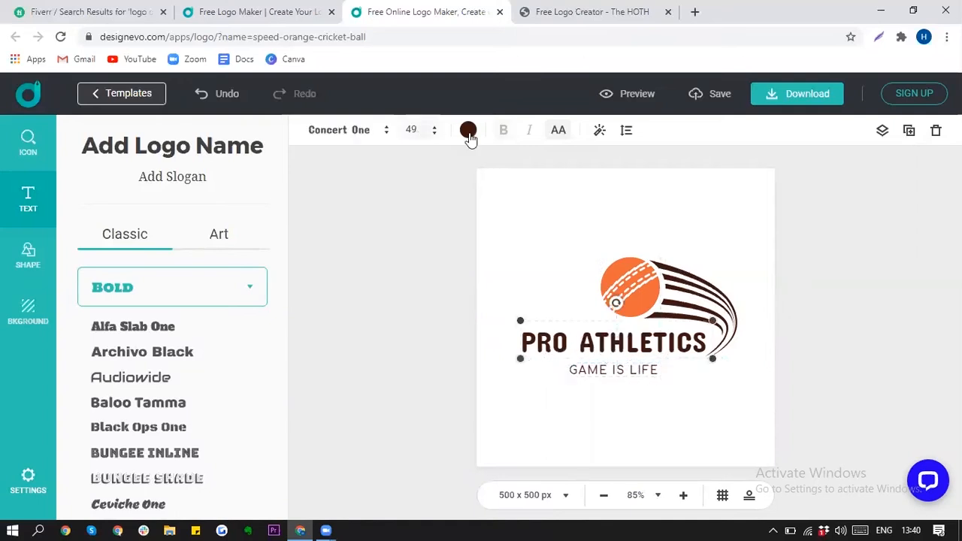
Step: Colour the name orange to match the cricket ball
click(468, 131)
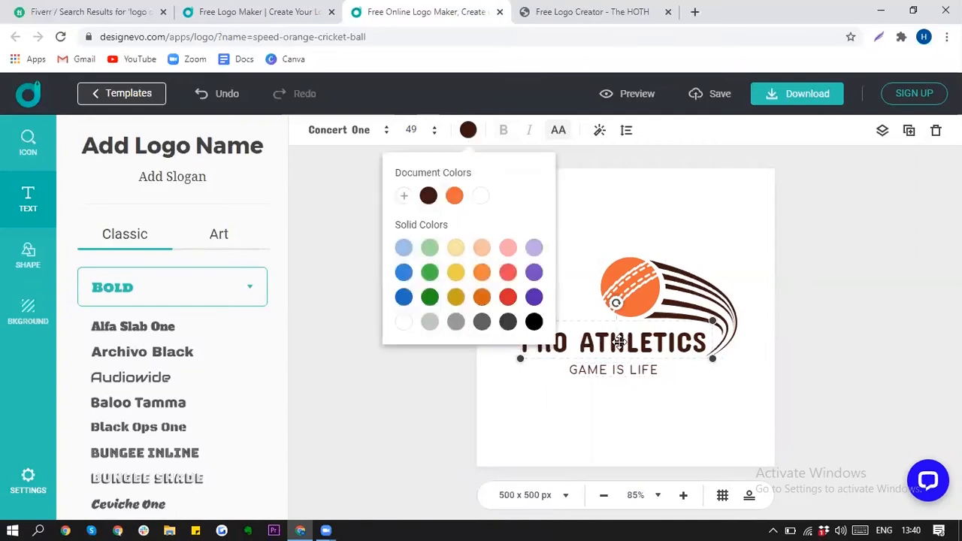
click(455, 197)
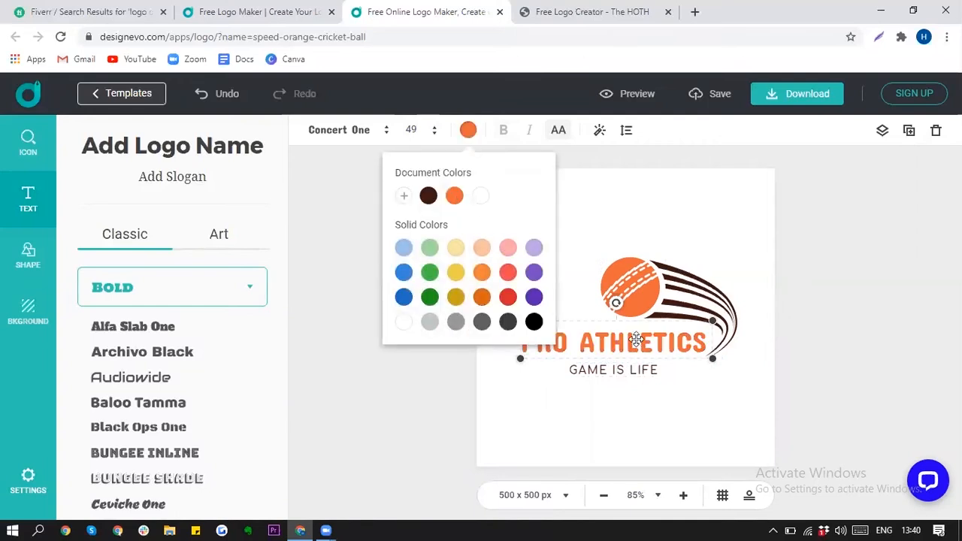
click(810, 294)
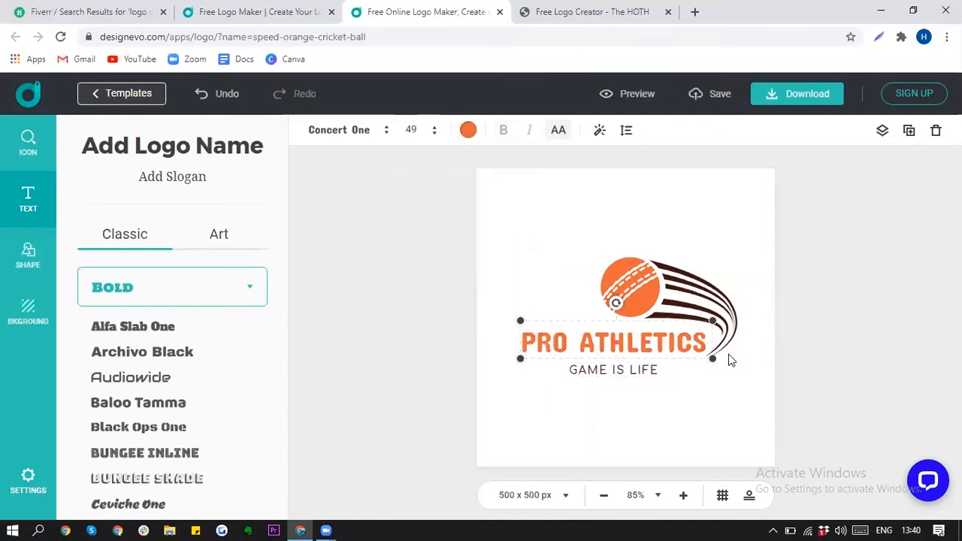
click(814, 301)
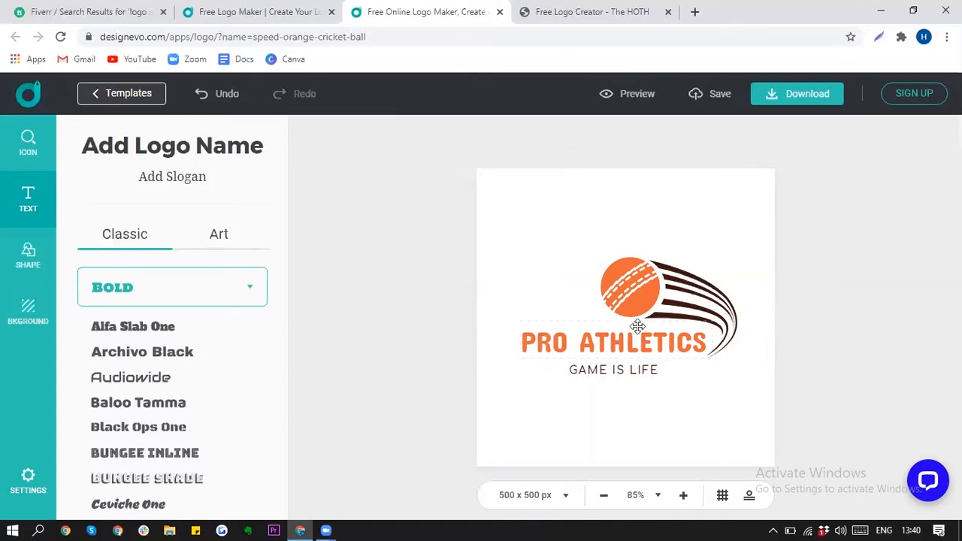
Step: Delete the word PRO so the name reads ATHLETICS, centred on the canvas guide
double_click(573, 345)
drag(569, 345, 526, 345)
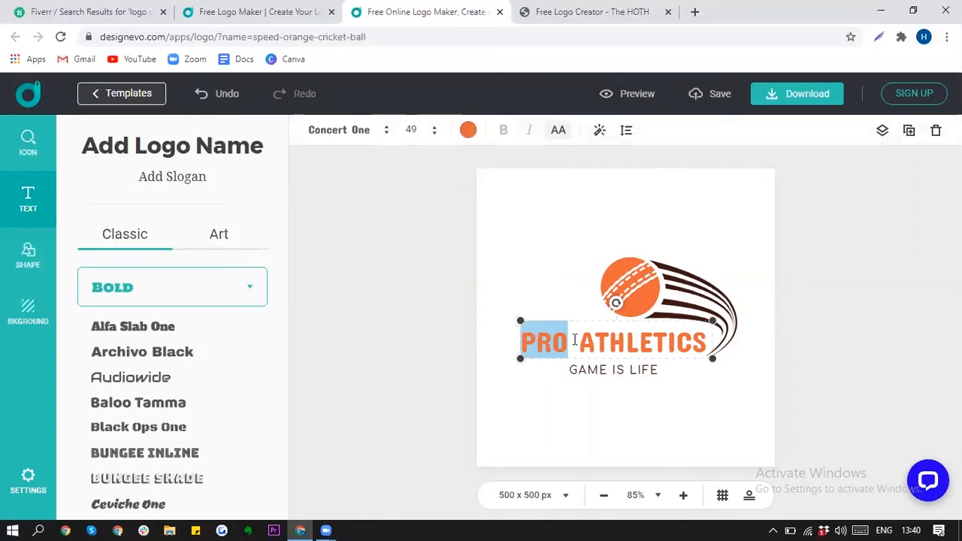
key(BackSpace)
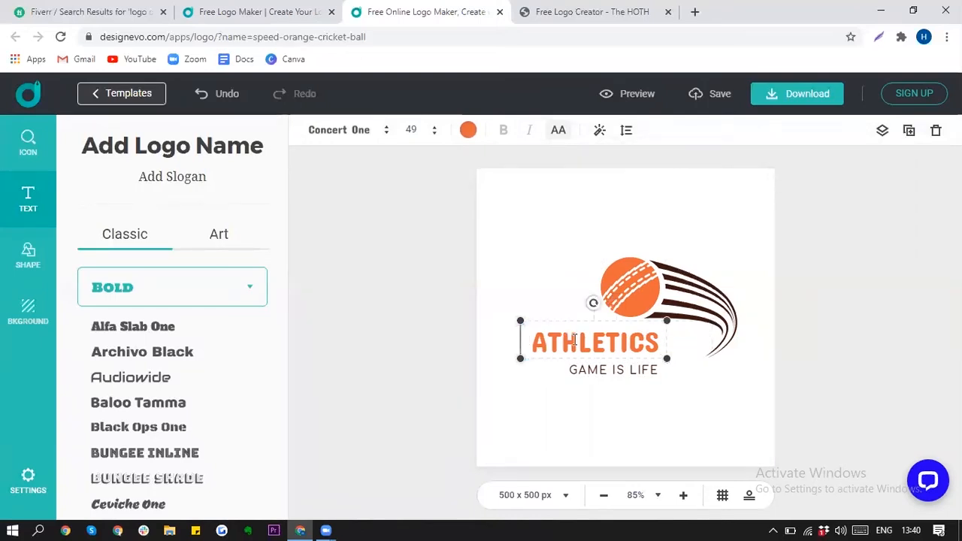
click(539, 305)
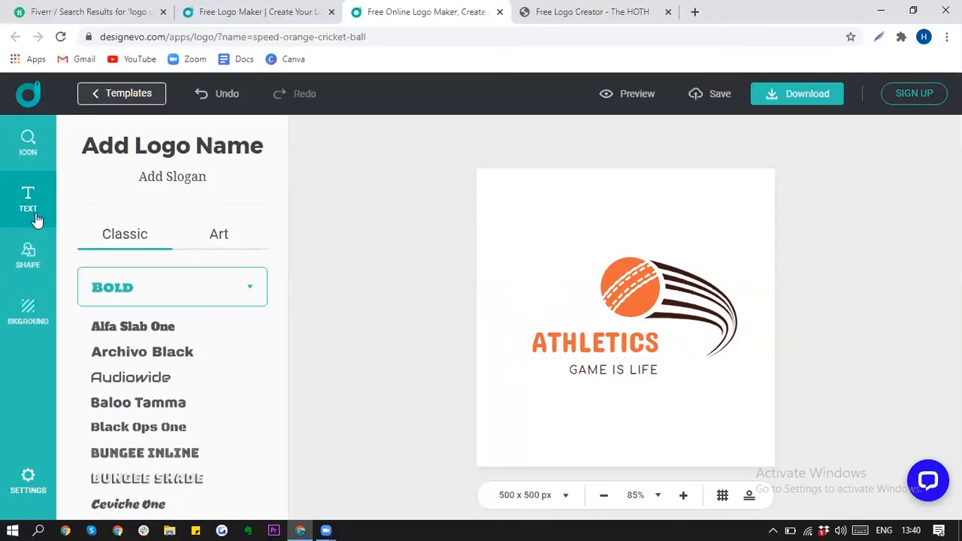
drag(561, 341, 596, 340)
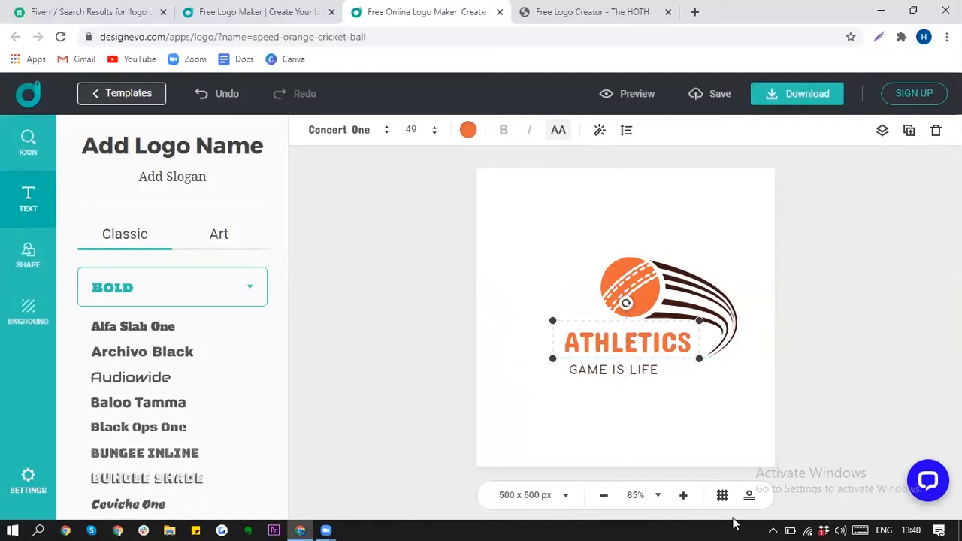
key(ctrl+z)
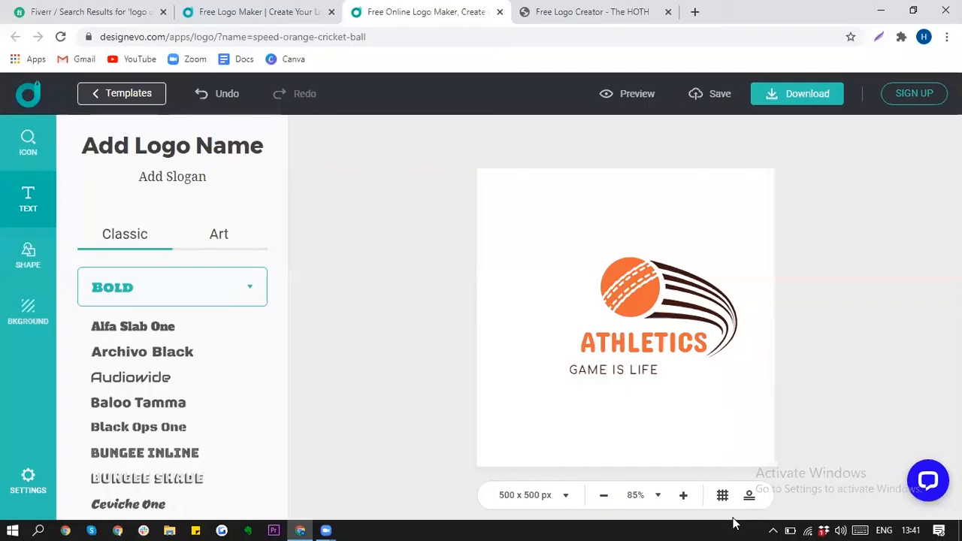
click(608, 346)
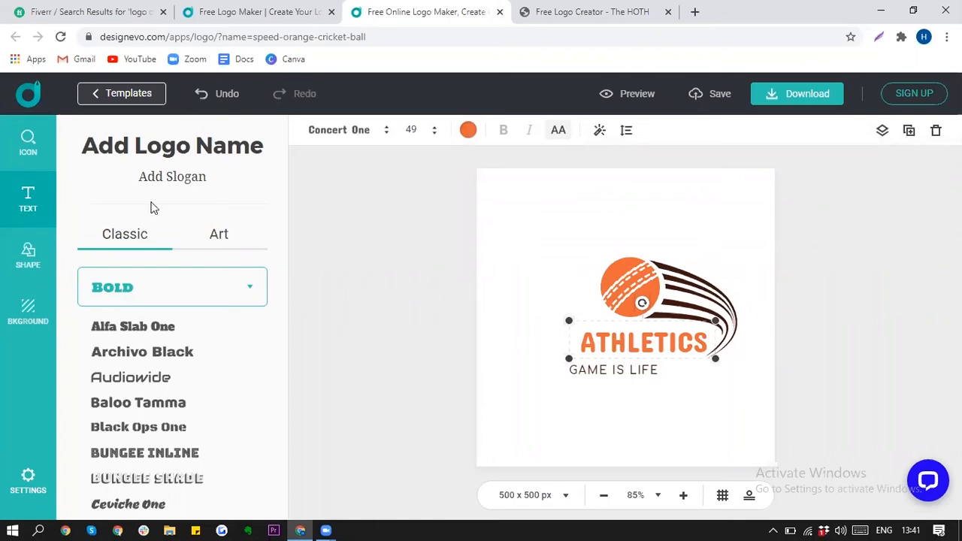
drag(652, 341, 636, 340)
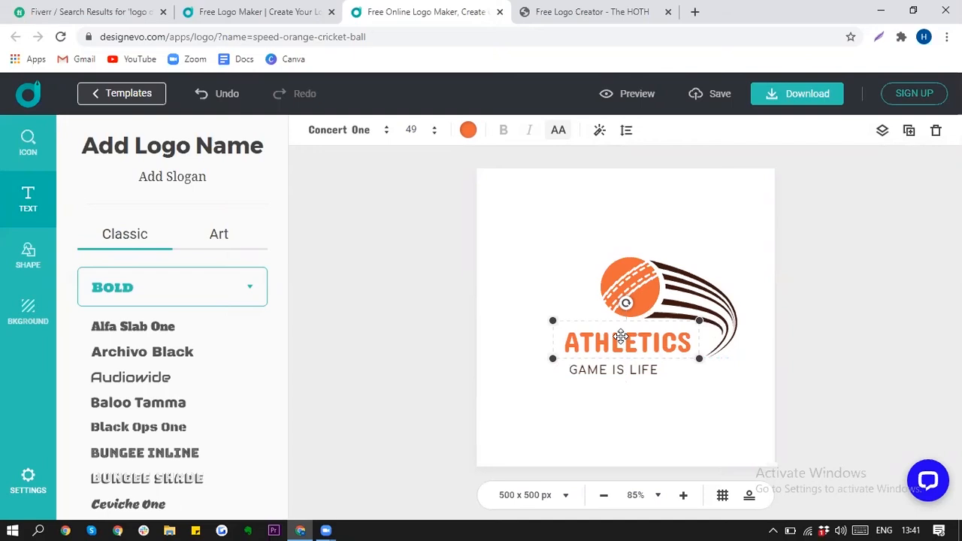
Step: Duplicate ATHLETICS, shrink the copy to its left, and reduce the main text to size 46
click(546, 270)
key(ctrl+z)
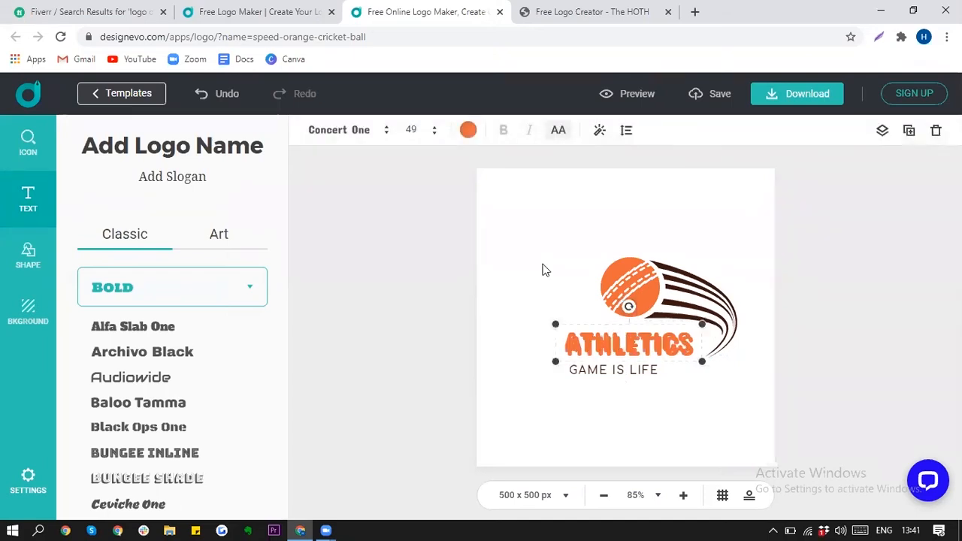
drag(636, 340, 564, 297)
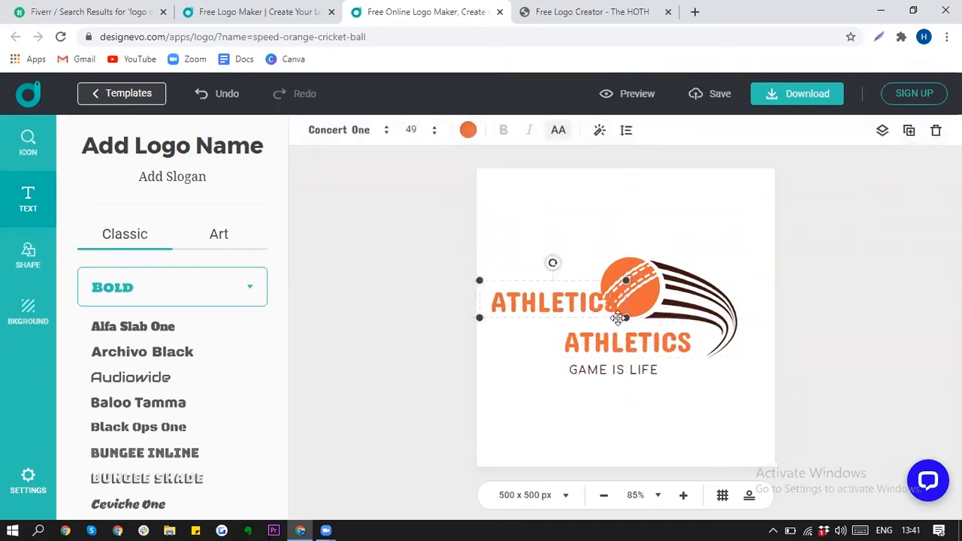
drag(624, 319, 570, 345)
drag(717, 362, 681, 338)
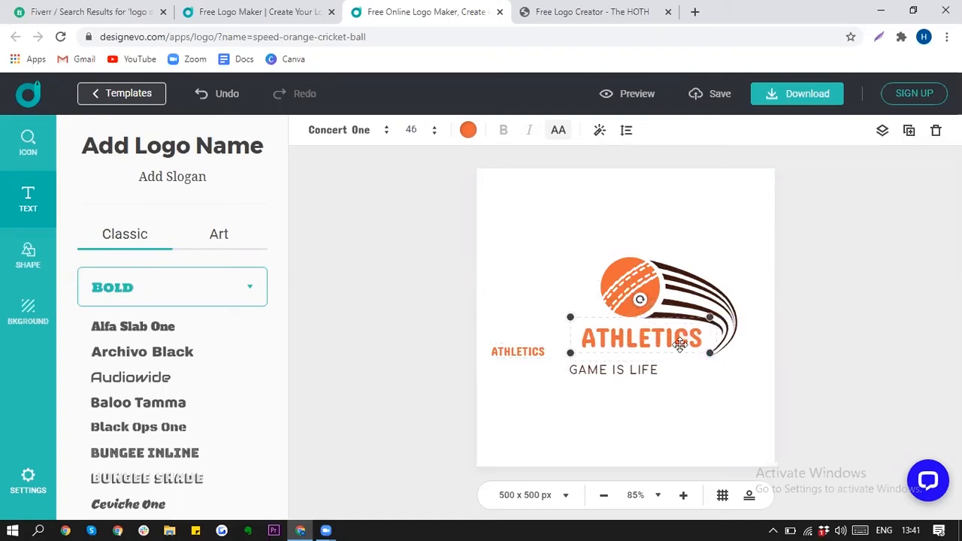
Step: Retype the small copy as 'PRO' and size it to match ATHLETICS
click(532, 351)
double_click(532, 351)
text(PRO)
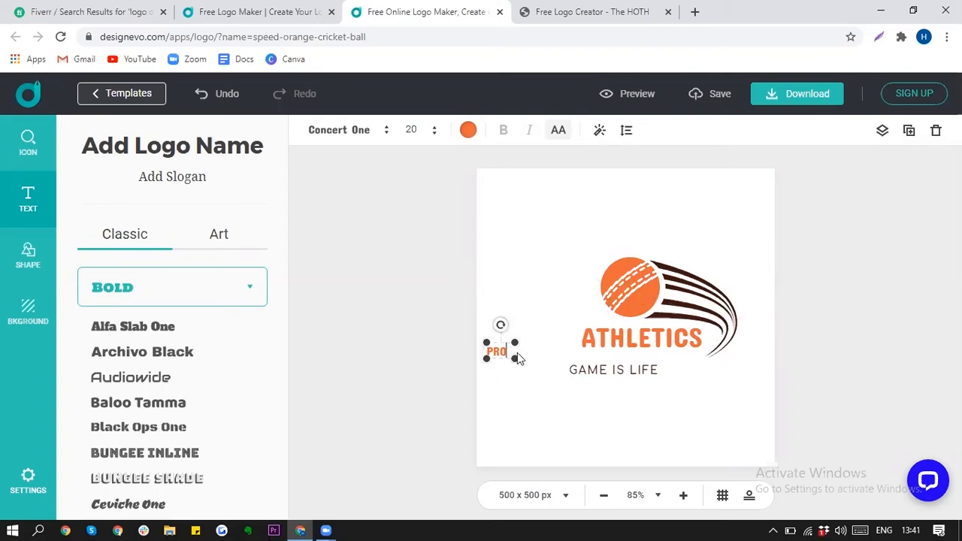
drag(515, 342, 533, 319)
click(595, 354)
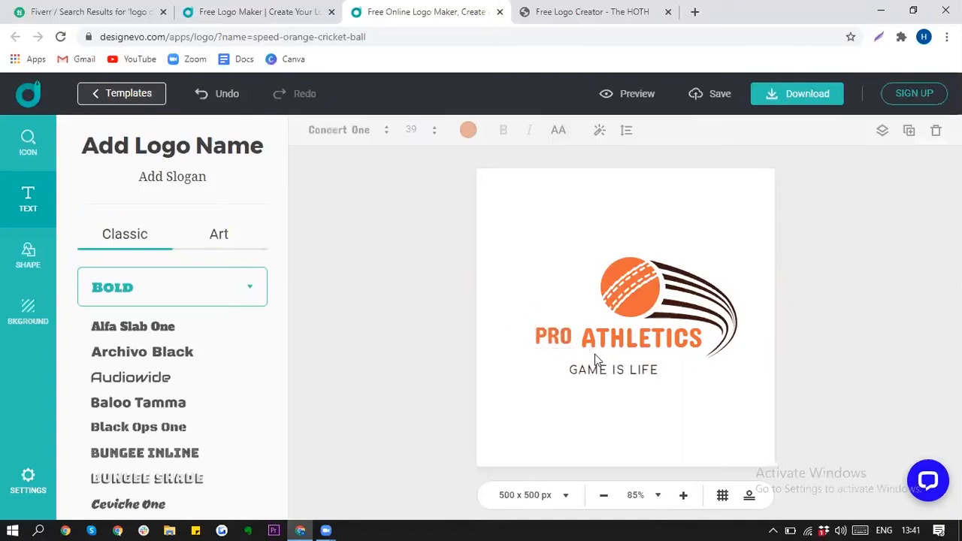
click(570, 345)
click(595, 350)
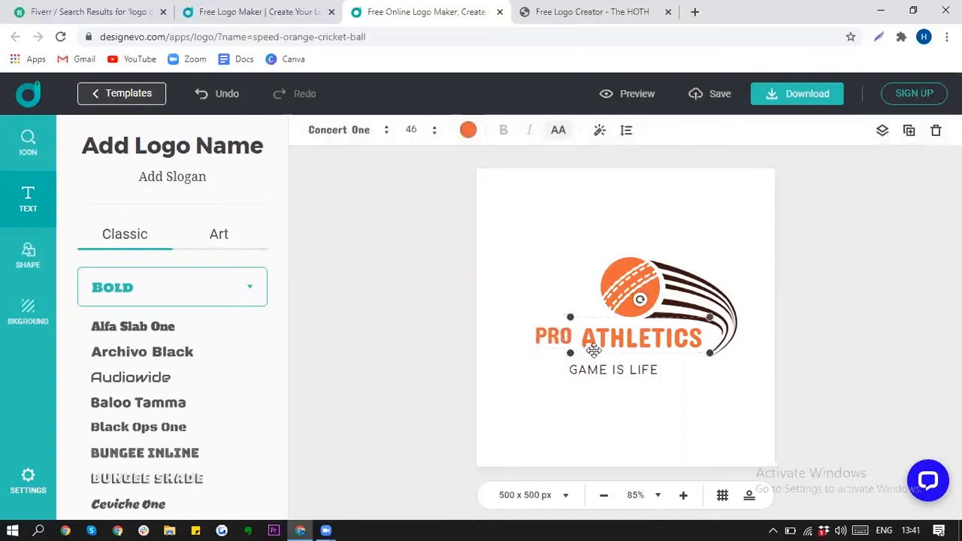
click(562, 337)
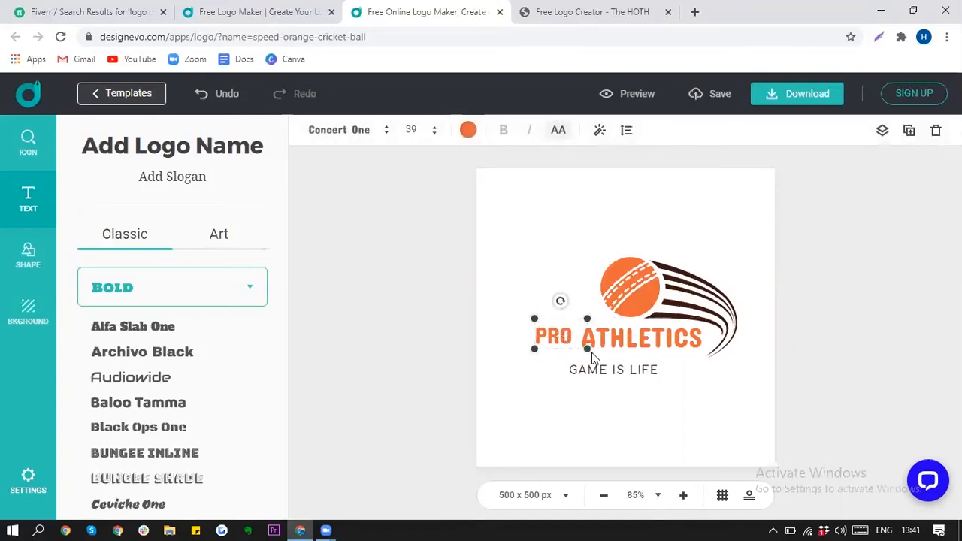
click(593, 360)
click(550, 334)
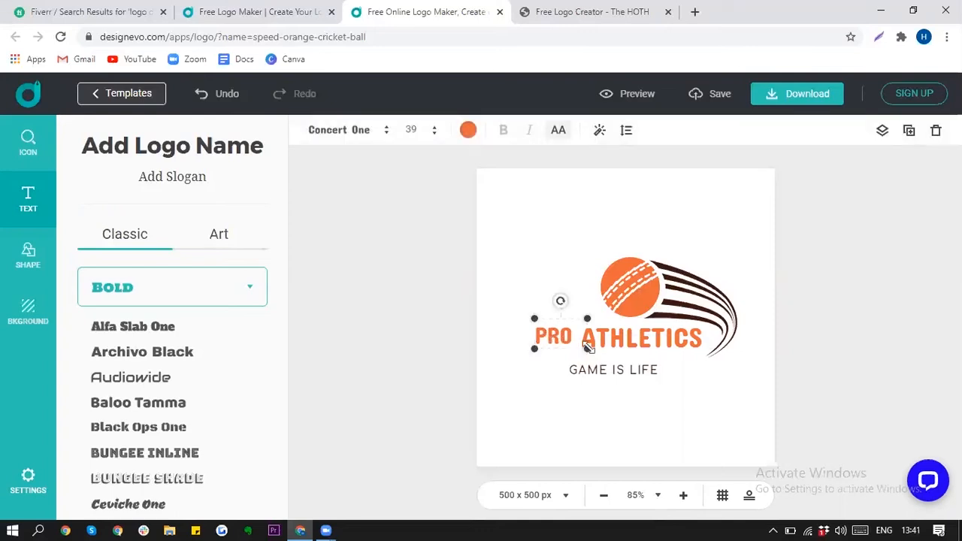
drag(588, 349, 595, 352)
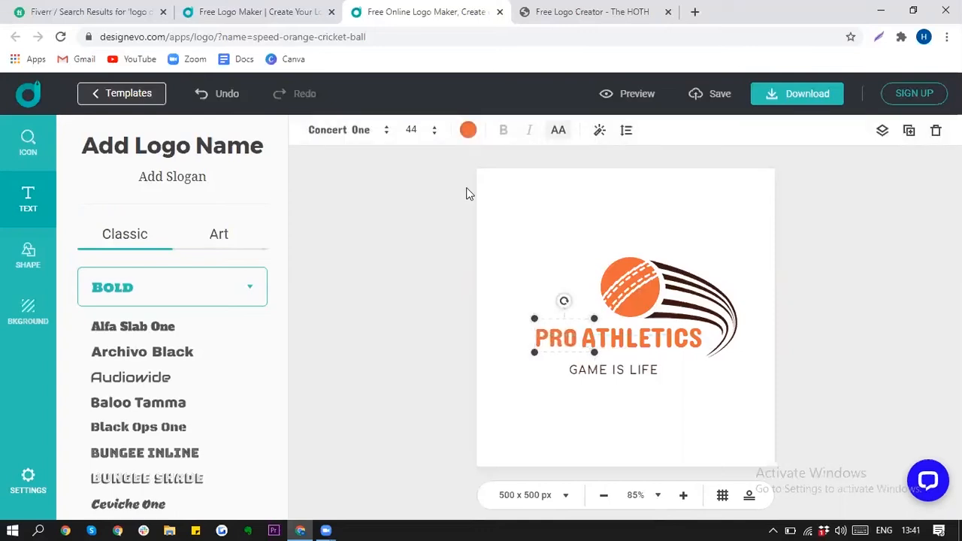
click(468, 132)
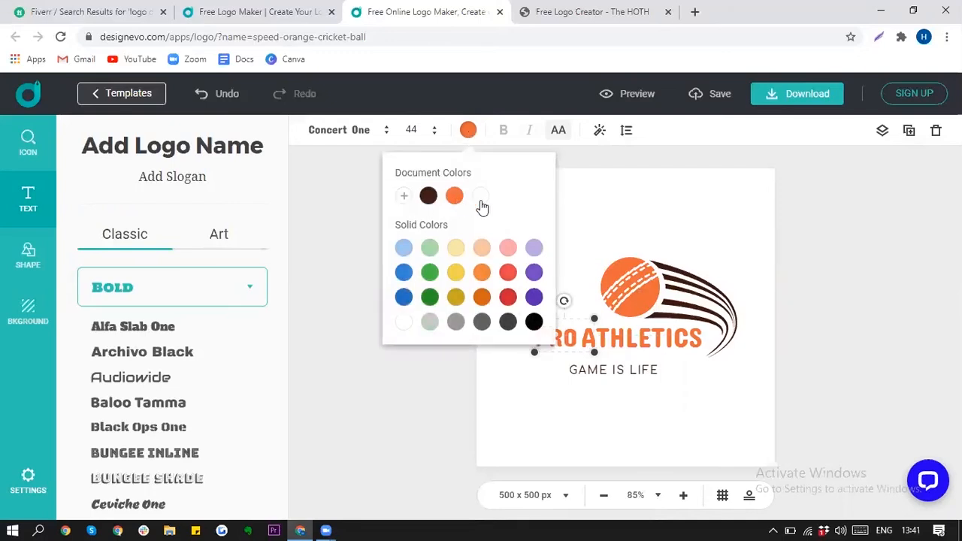
Step: Make PRO black and raise the GAME IS LIFE slogan slightly
click(480, 197)
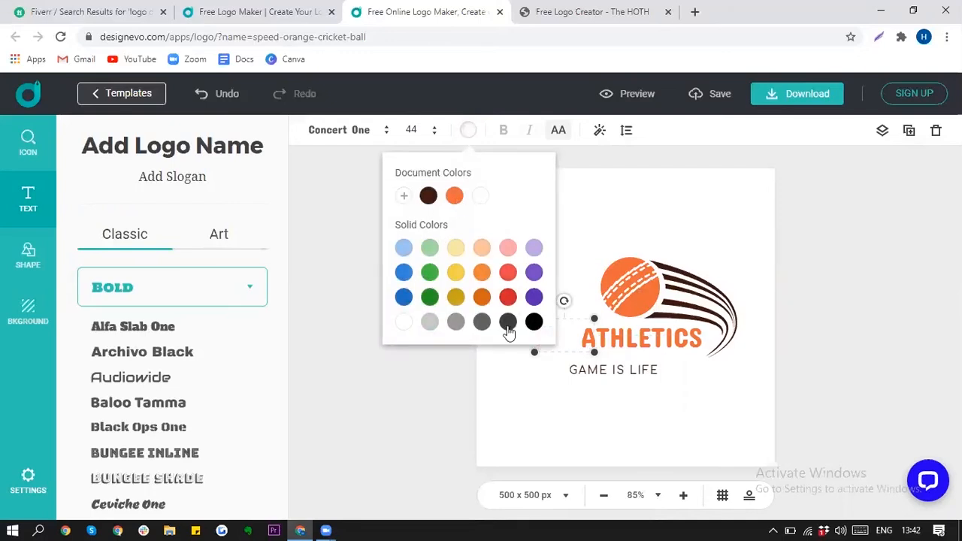
click(534, 322)
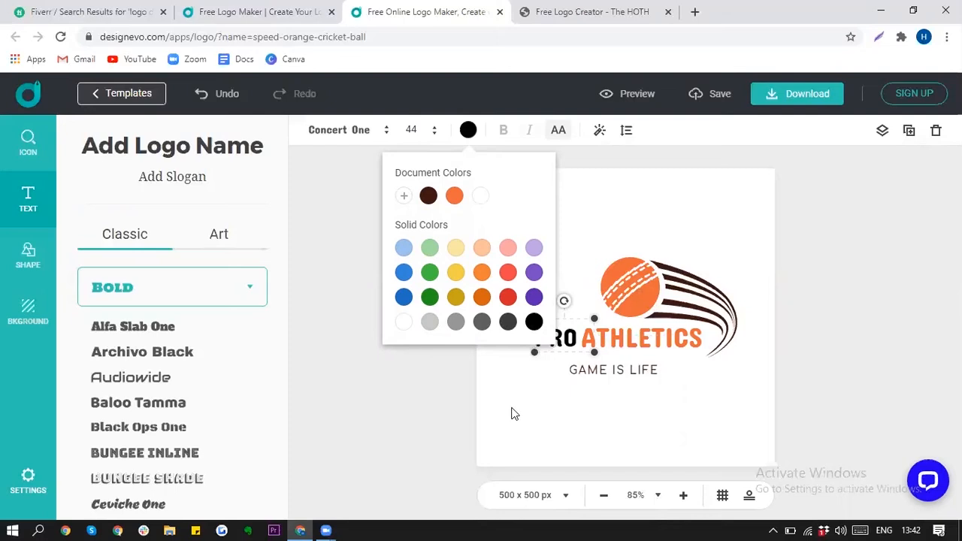
drag(615, 370, 613, 365)
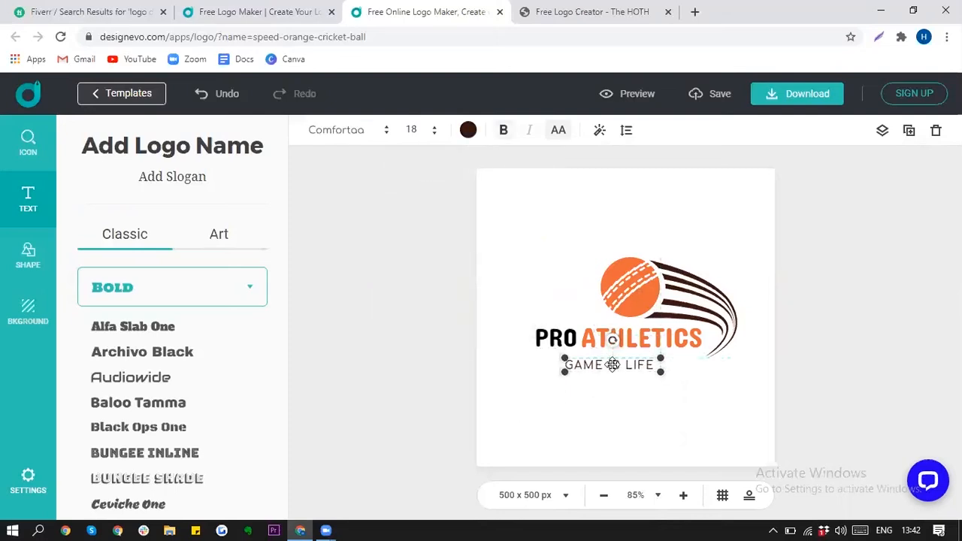
click(388, 252)
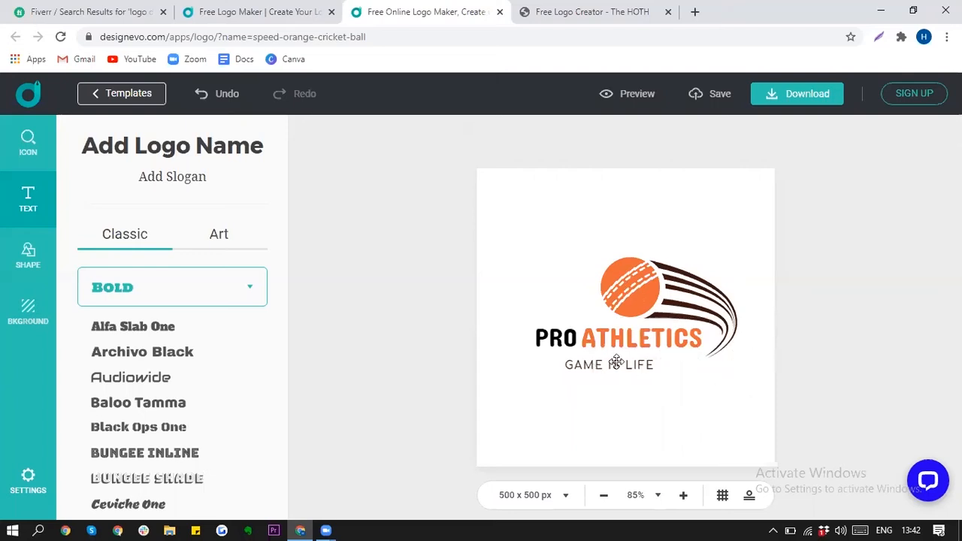
drag(612, 366, 611, 366)
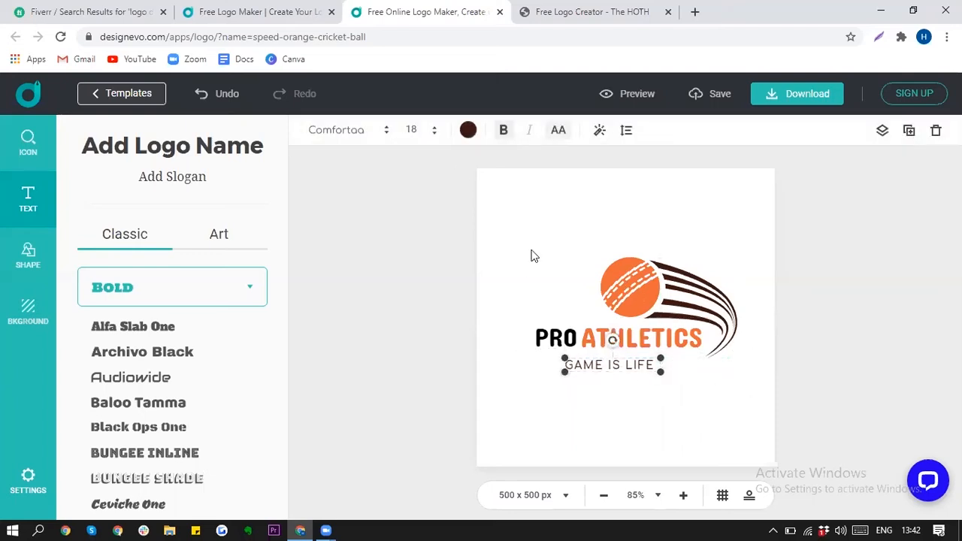
Step: Turn the GAME IS LIFE slogan purple and nudge it up under PRO ATHLETICS
click(468, 129)
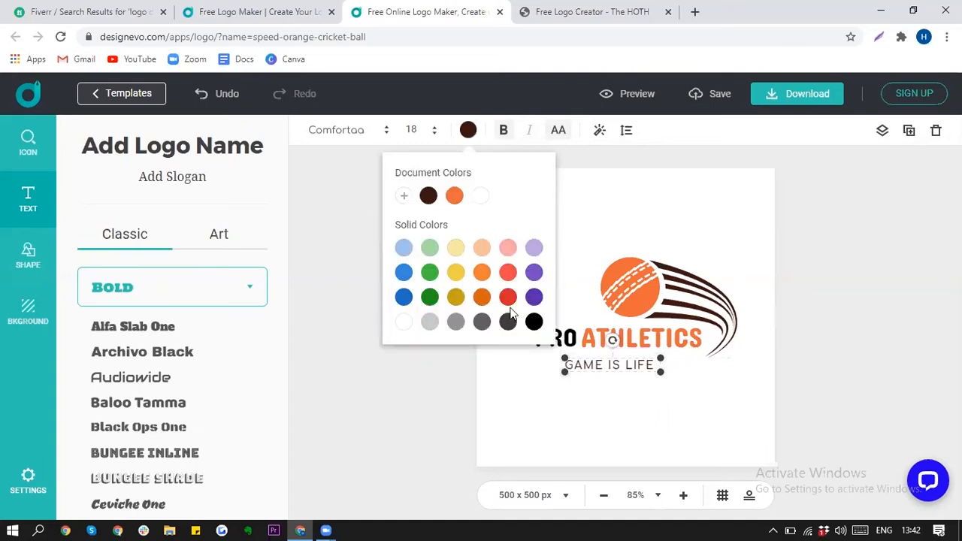
click(534, 302)
click(849, 289)
drag(636, 368, 632, 364)
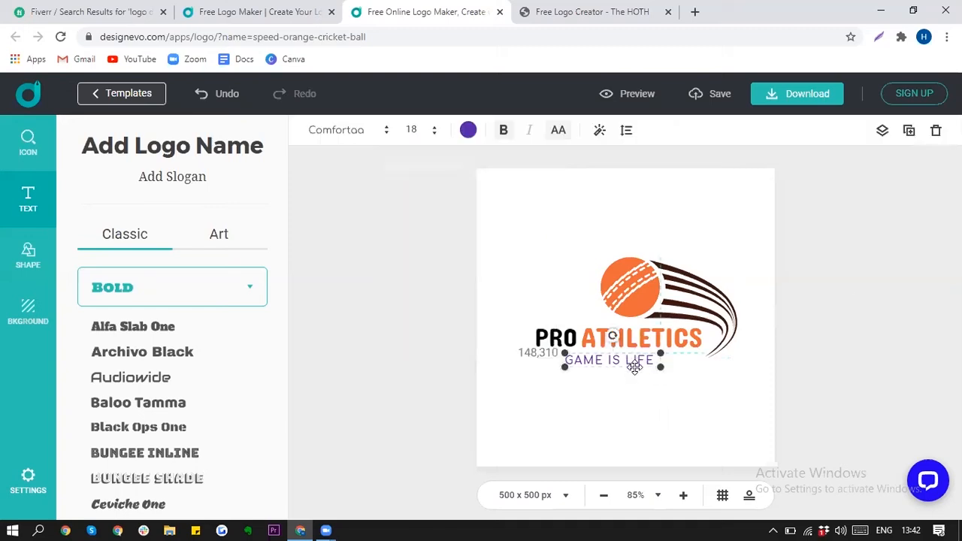
click(812, 312)
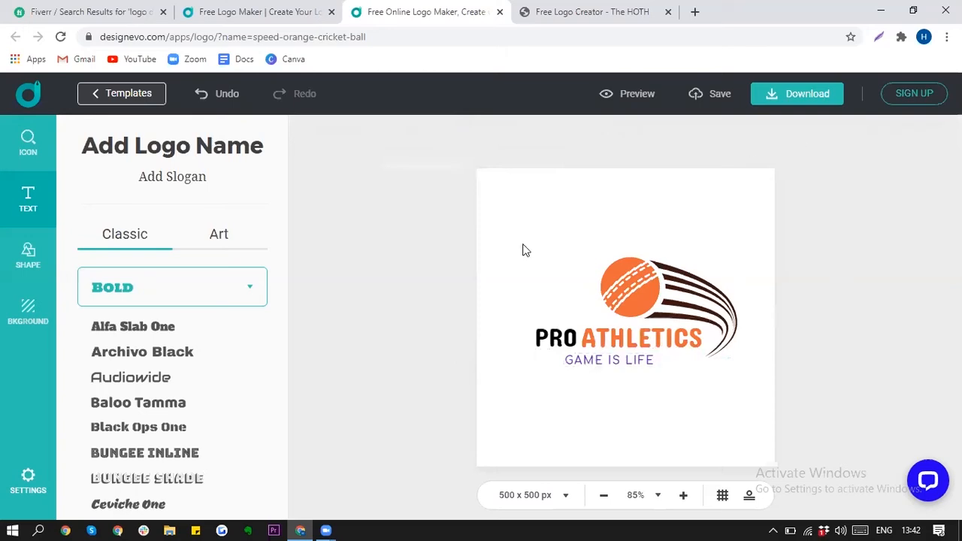
Step: Go to the logo's download page, request the free low-resolution version, and dismiss the sign-up prompt
click(806, 98)
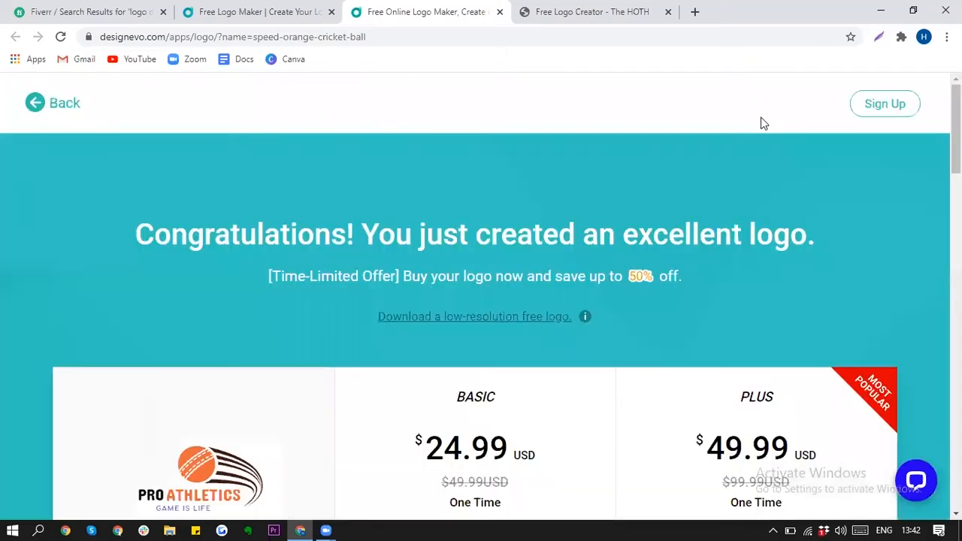
scroll(879, 161, down, 8)
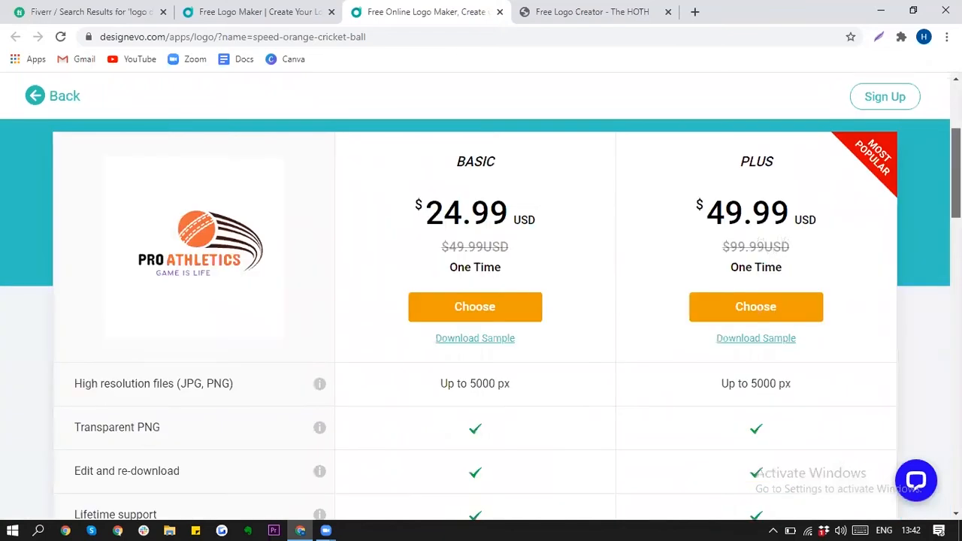
drag(955, 236, 955, 136)
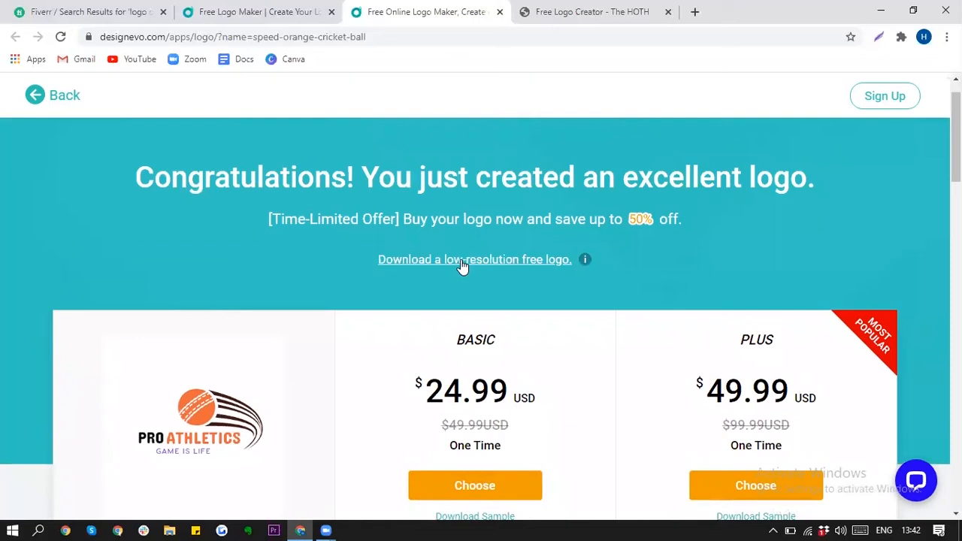
click(484, 262)
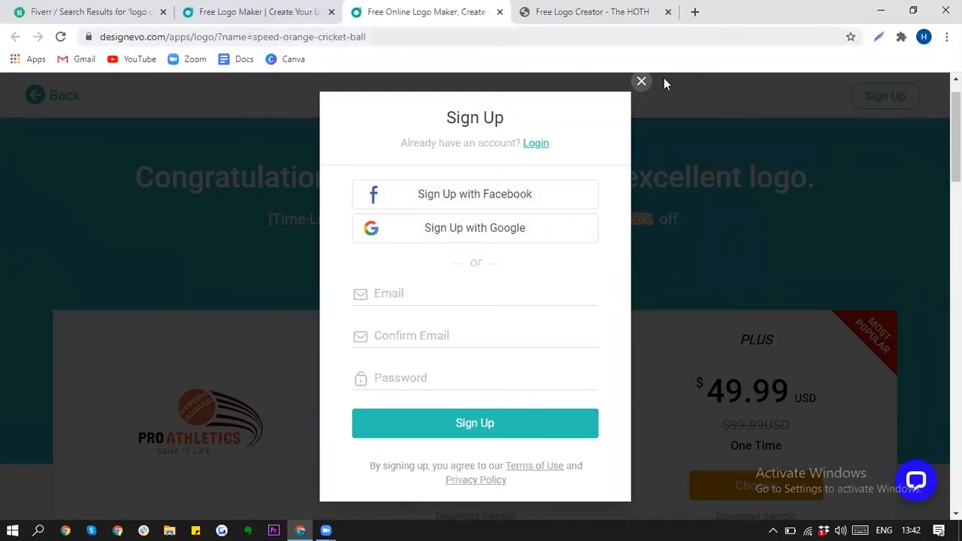
click(642, 82)
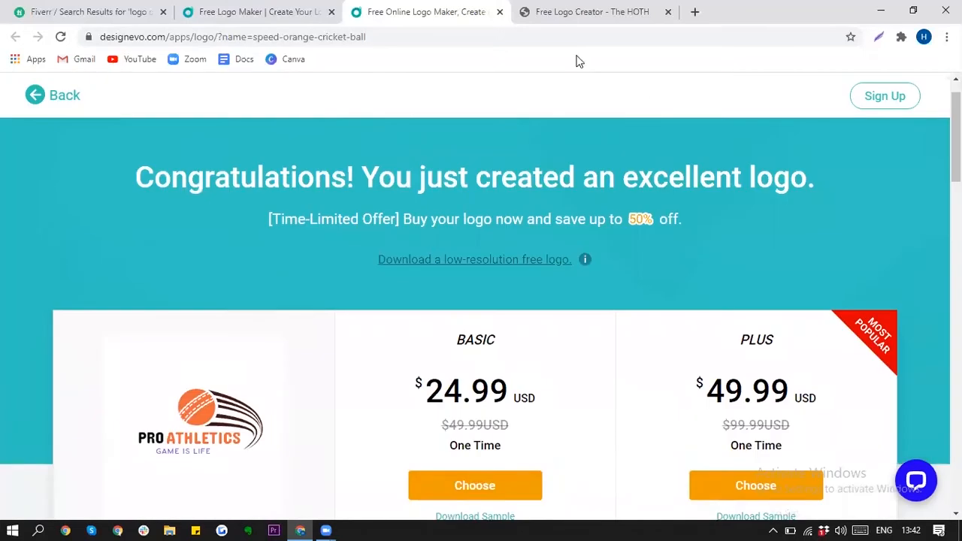
click(316, 7)
Step: Close both DesignEvo tabs, confirming Leave on the unsaved-changes warning
click(331, 12)
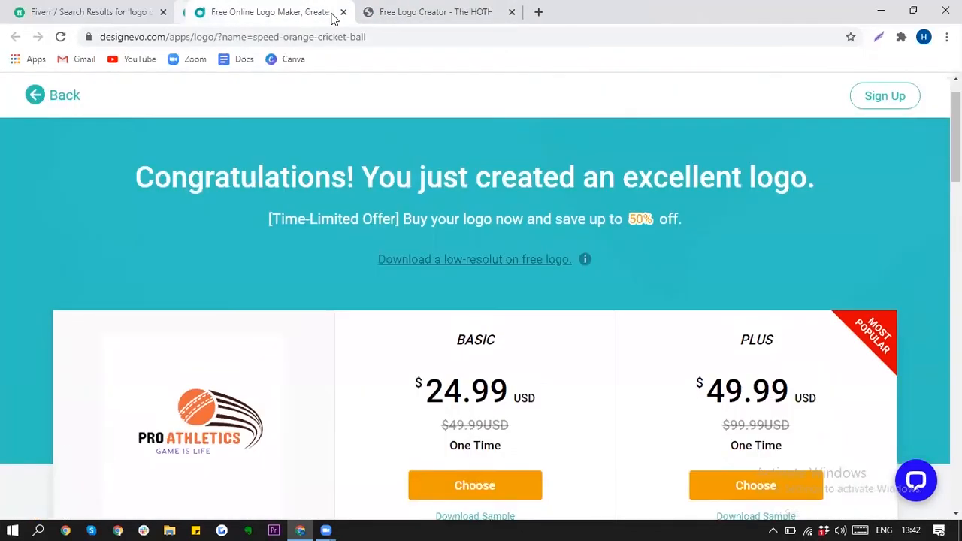
click(332, 12)
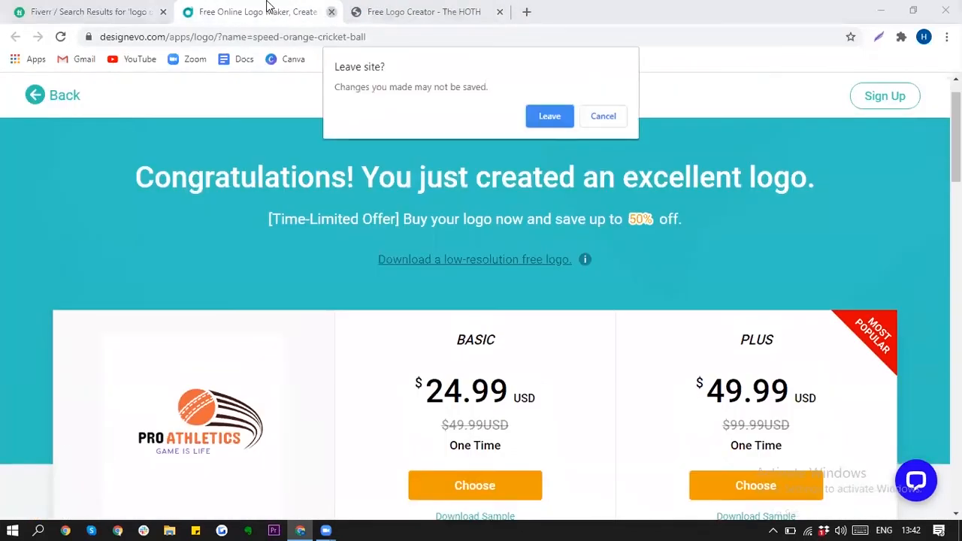
click(554, 118)
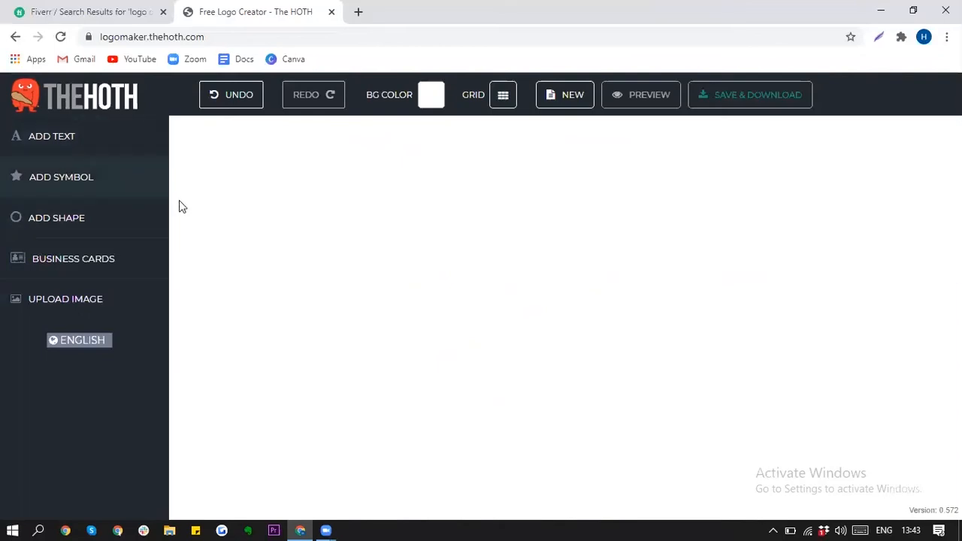
Step: Browse the Add Shape grid, then switch to the full categorised symbol library
click(85, 219)
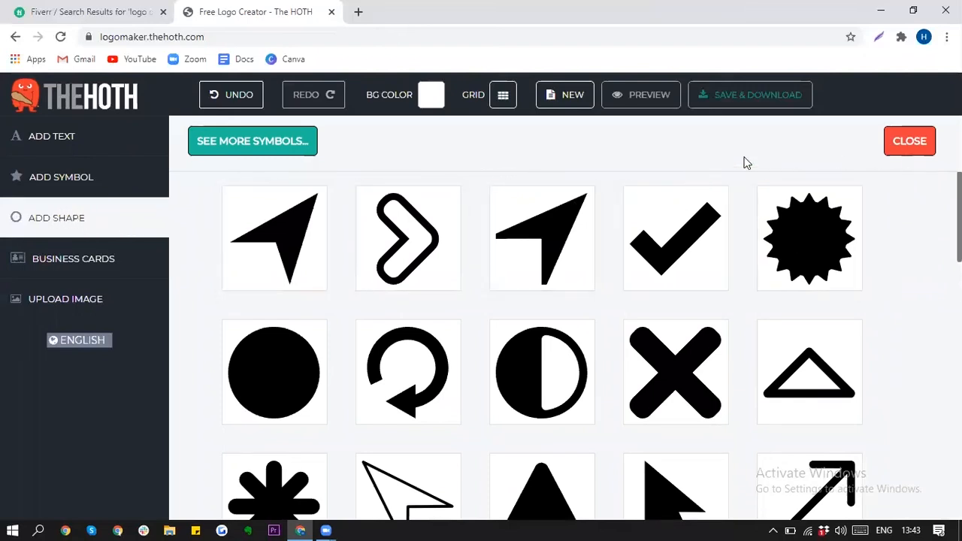
scroll(541, 346, down, 7)
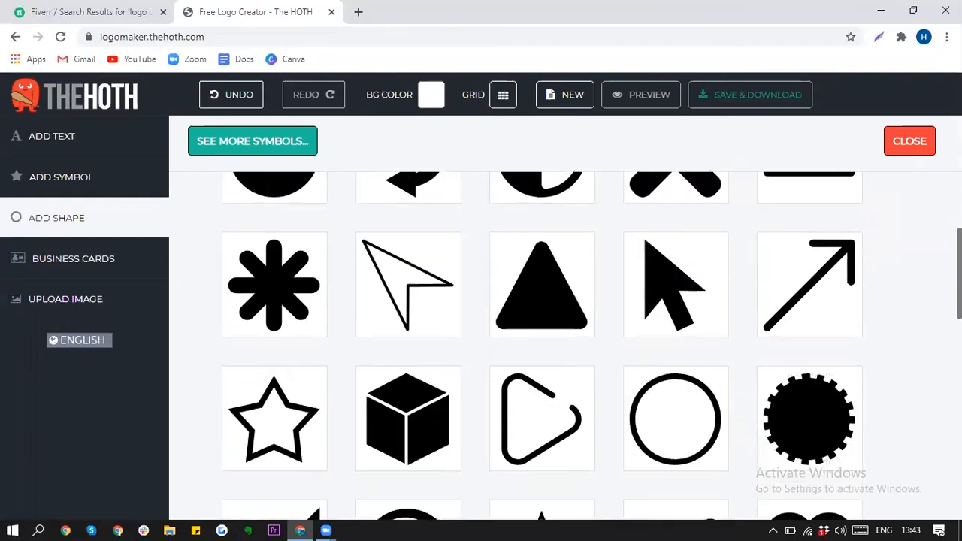
scroll(541, 346, down, 5)
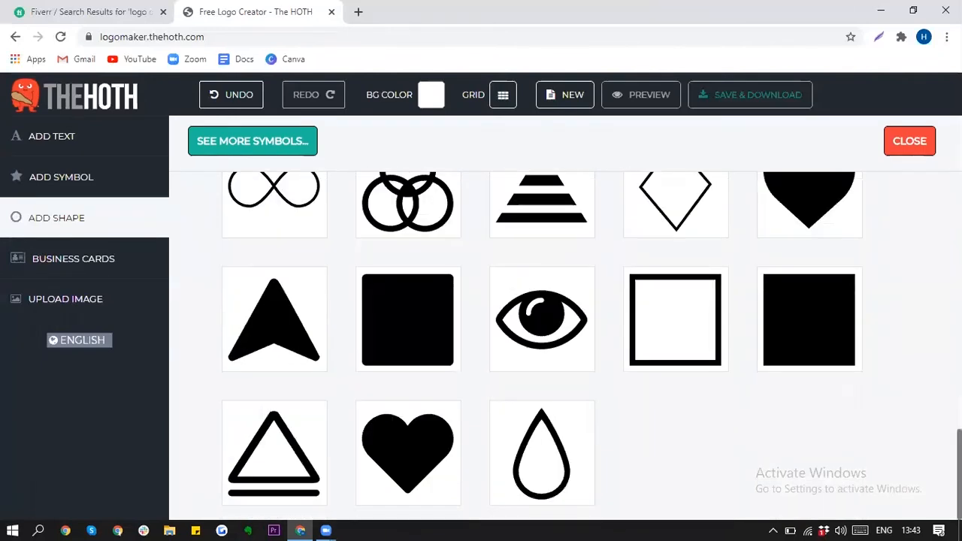
scroll(542, 346, up, 6)
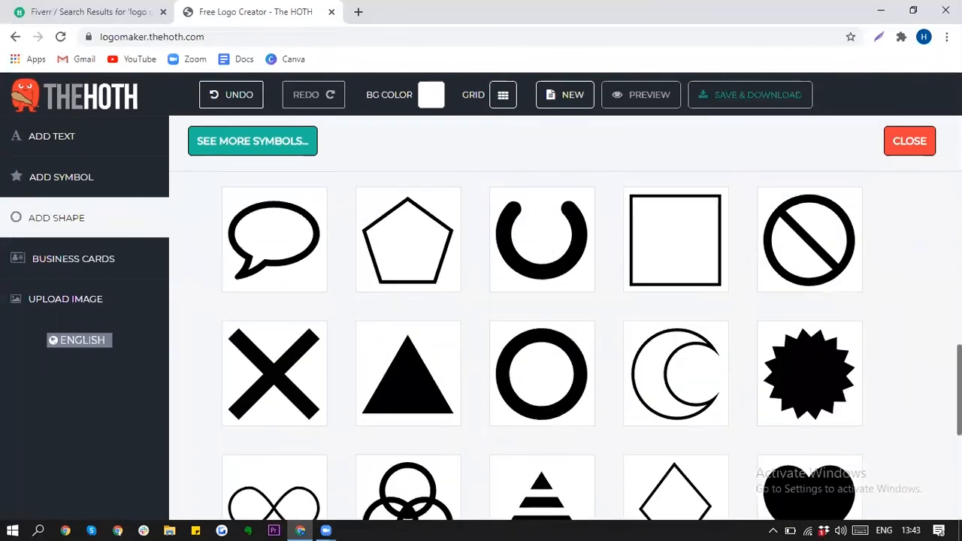
scroll(542, 345, up, 6)
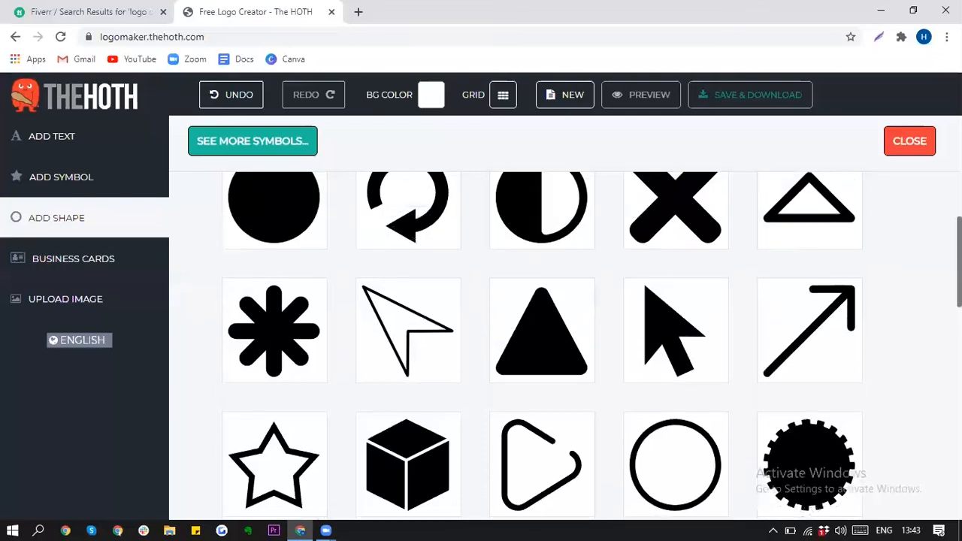
scroll(541, 346, up, 1)
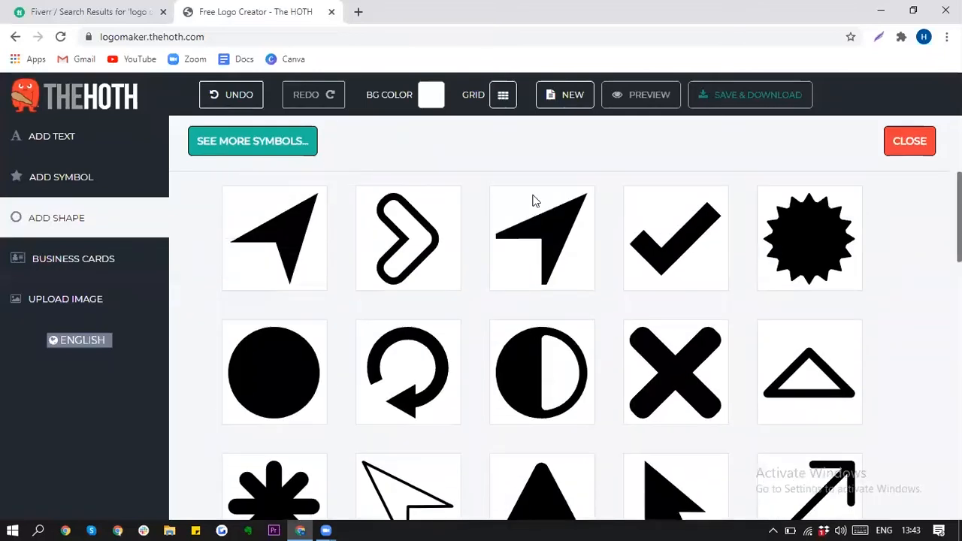
click(269, 143)
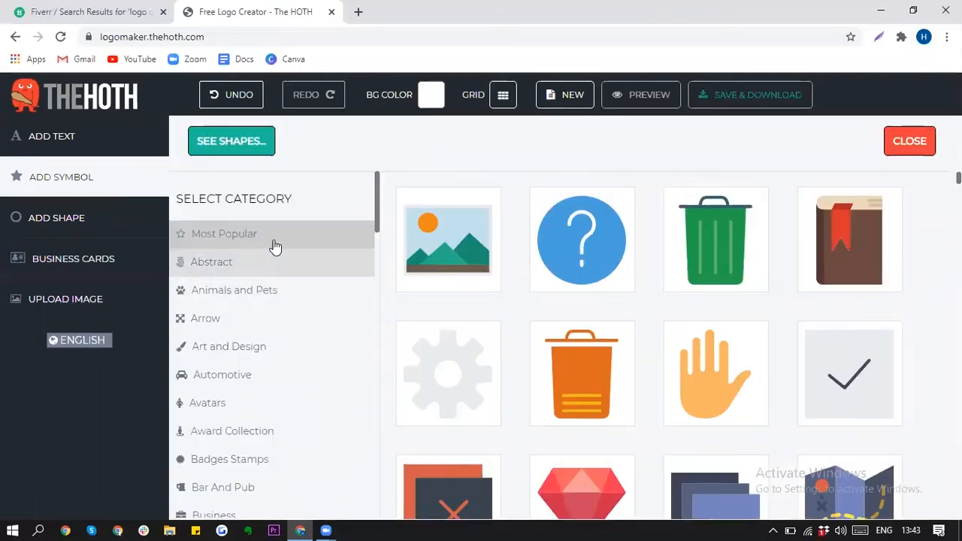
Step: Pick the blue pencil symbol from the Art and Design category and place it on the canvas
click(296, 351)
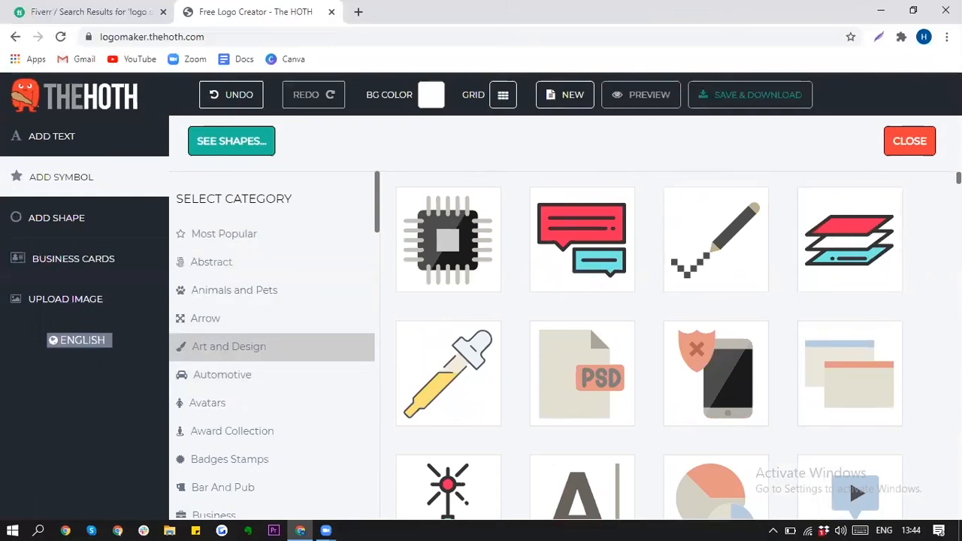
scroll(650, 346, down, 8)
scroll(649, 346, down, 12)
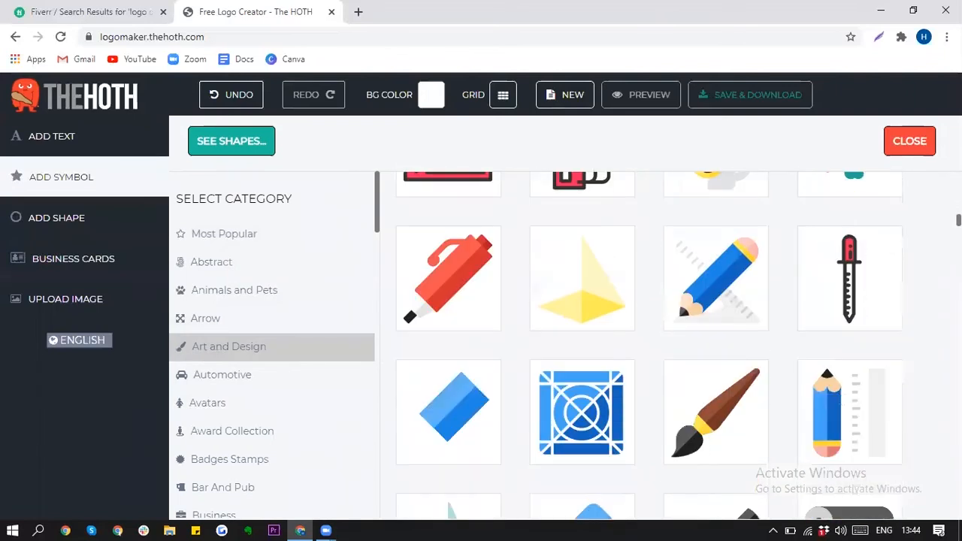
click(719, 293)
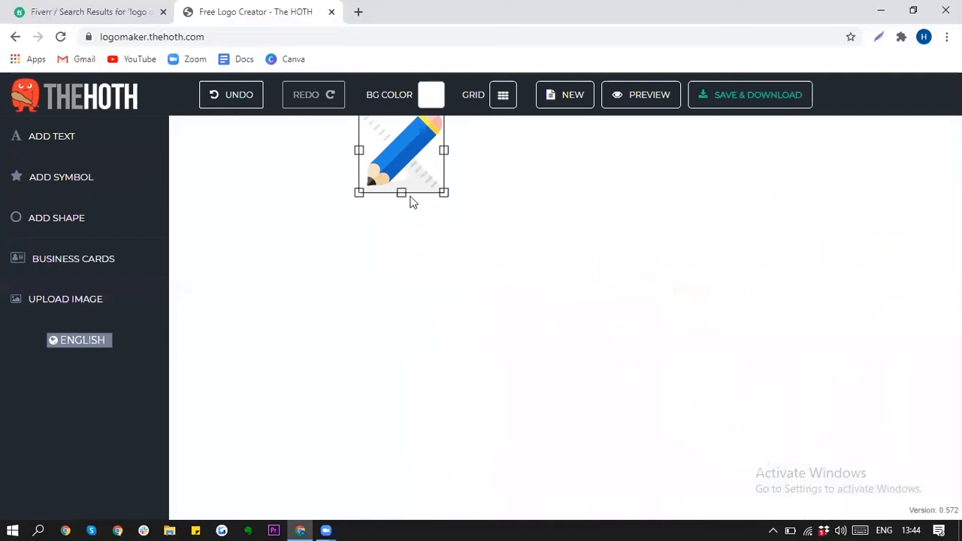
Step: Move the pencil symbol toward the centre of the canvas
drag(410, 167, 525, 267)
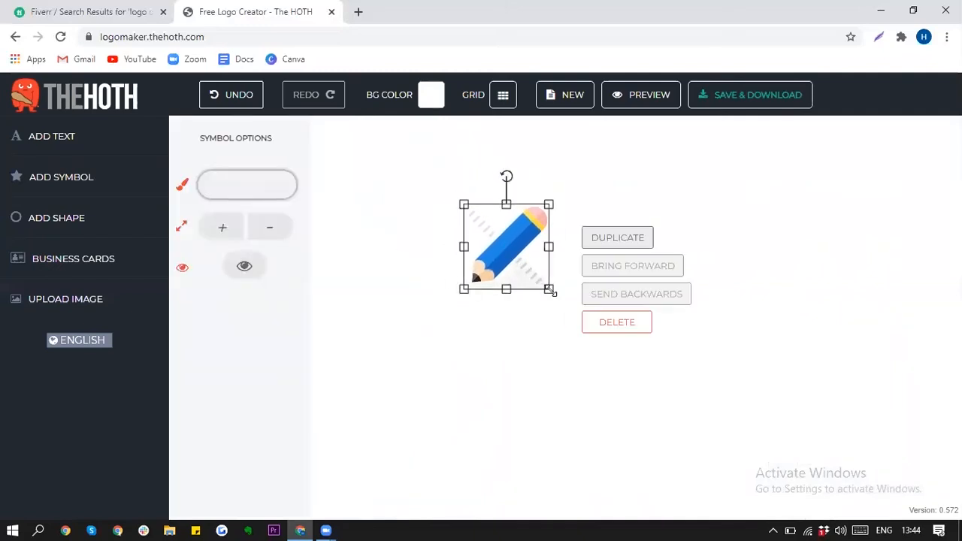
click(431, 343)
click(502, 274)
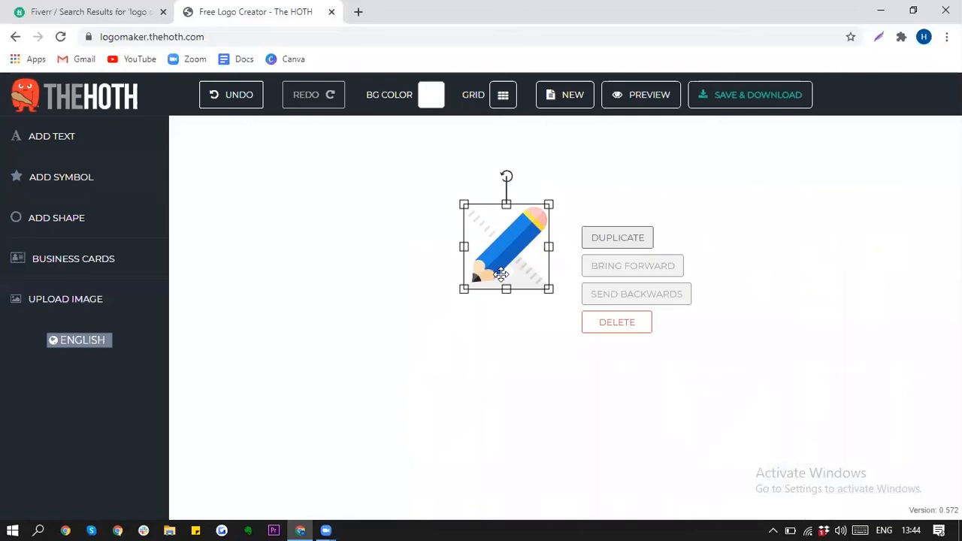
Step: Try a different shade in the pencil's colour picker, keeping it bright blue
click(514, 244)
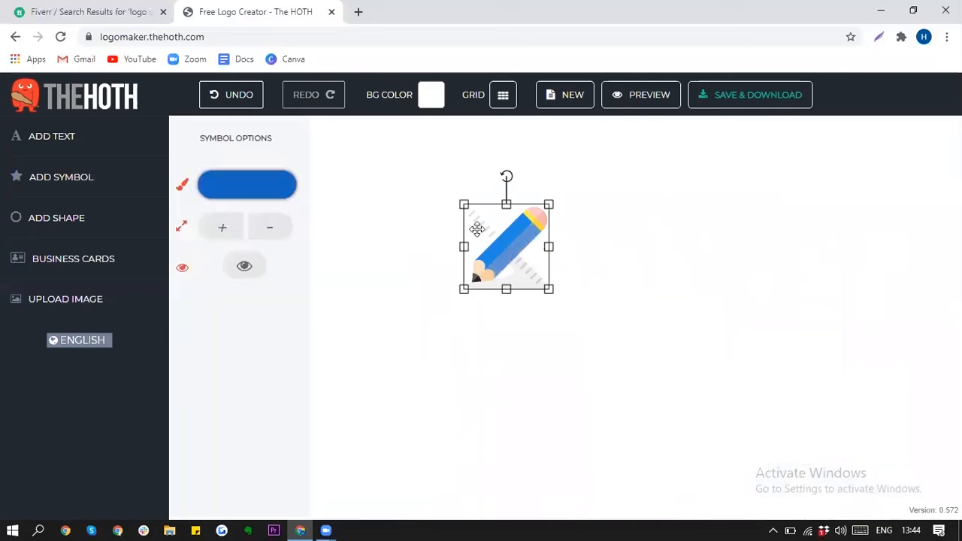
click(251, 181)
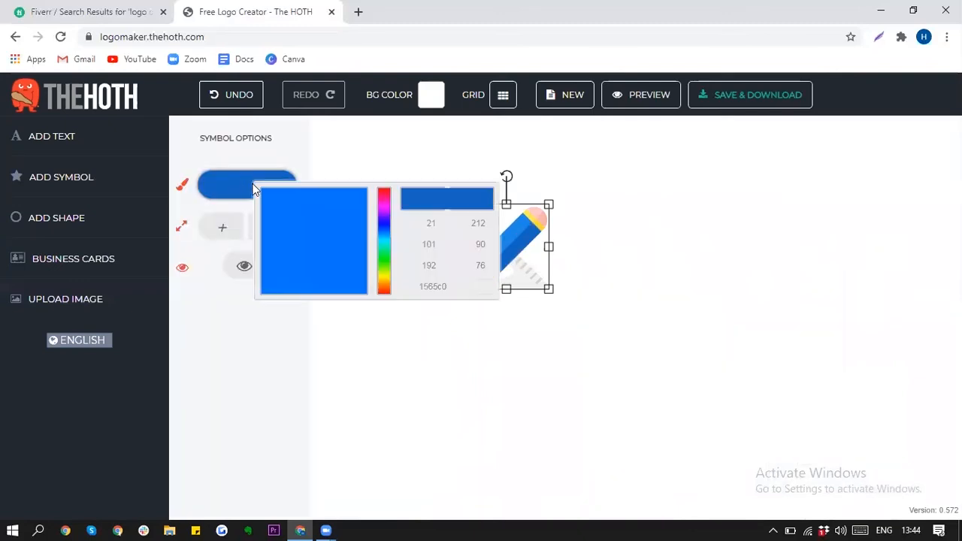
drag(326, 212, 344, 199)
click(434, 128)
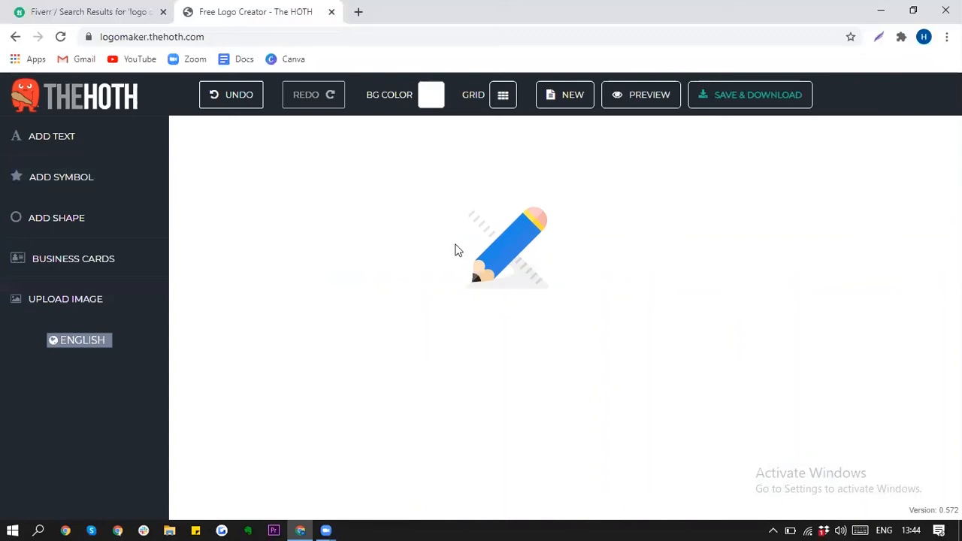
Step: Add a text element reading 'MY PAINTING COURSE' and drag it below the pencil
click(95, 140)
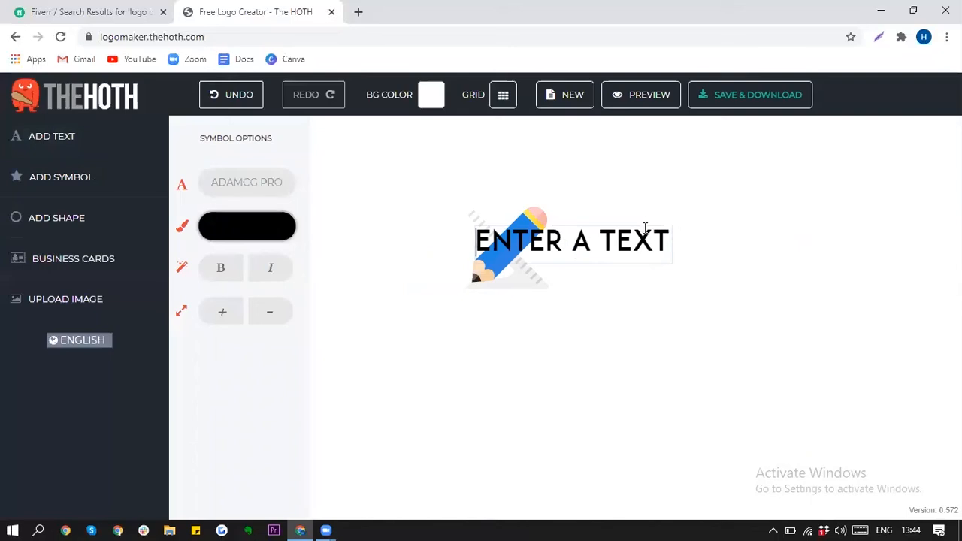
drag(571, 242, 617, 242)
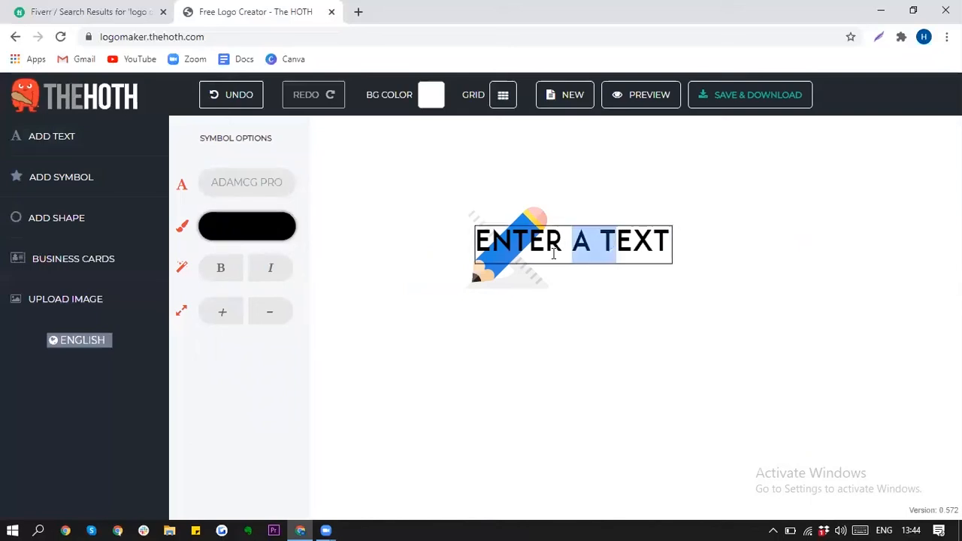
key(ctrl+a)
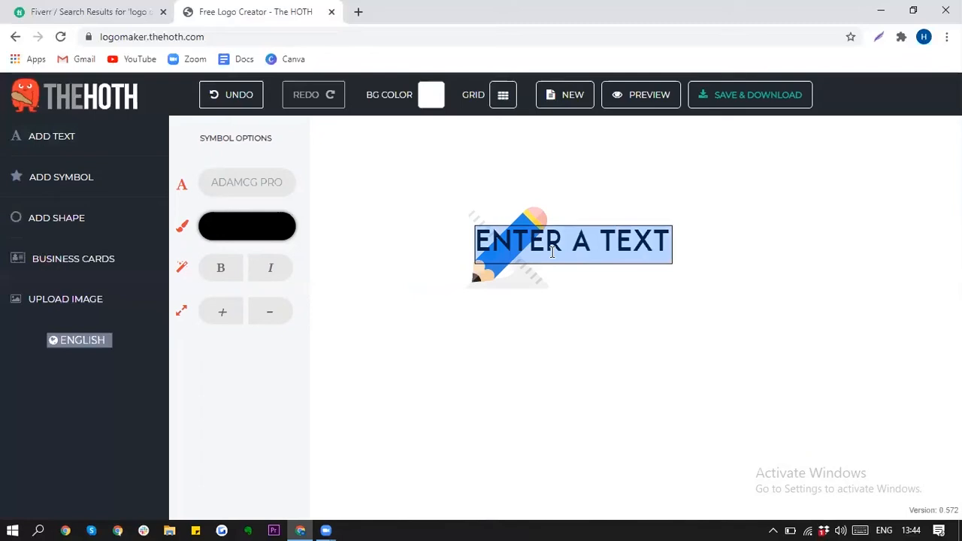
text(MY PAINTING COURSE)
key(Return)
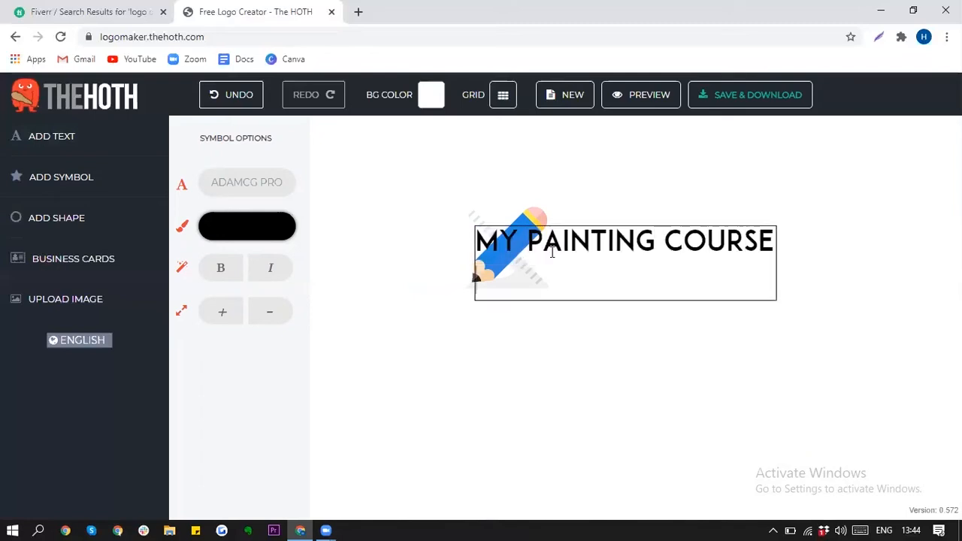
key(BackSpace)
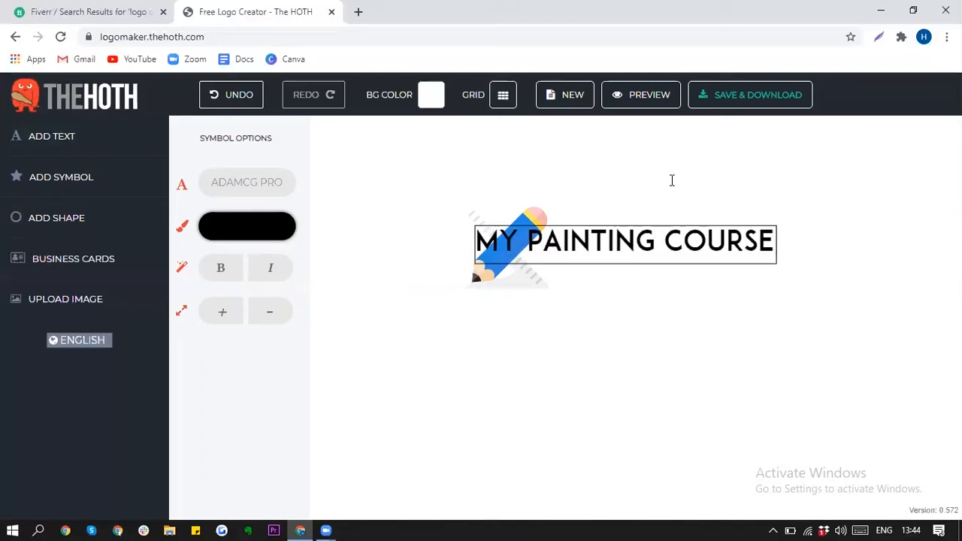
click(672, 180)
mouse_move(645, 264)
mouse_down()
mouse_move(598, 315)
mouse_move(590, 303)
mouse_up()
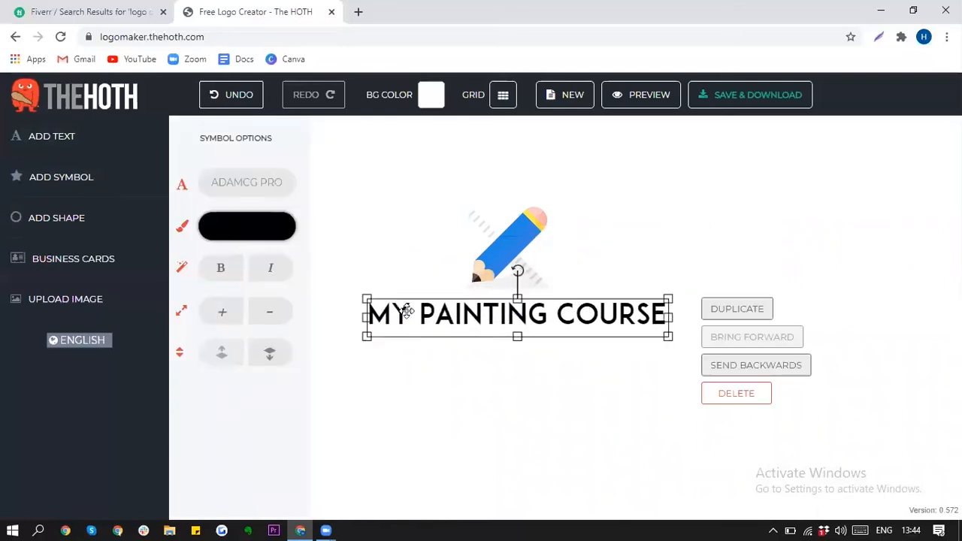
Step: Replace the wording with 'PRO PAINTERS' and centre it under the pencil icon
click(411, 312)
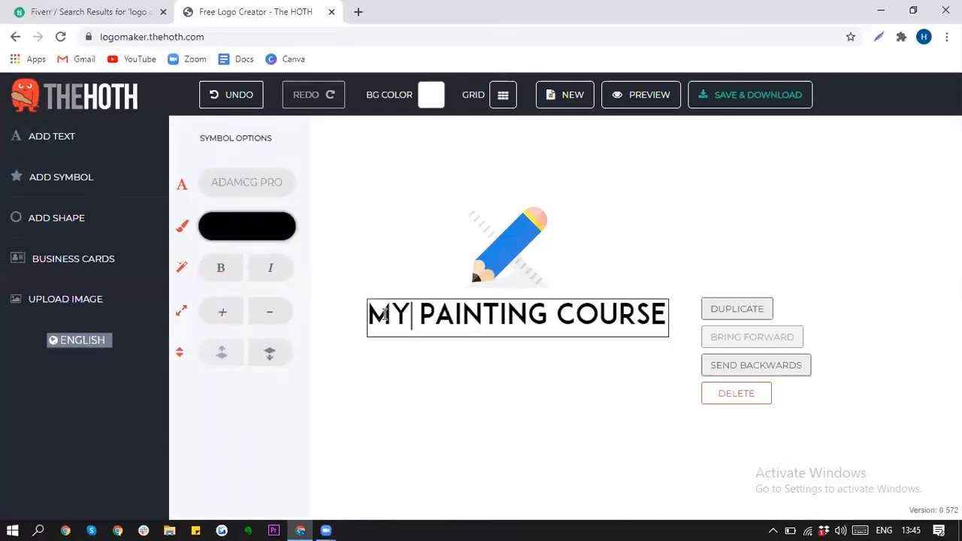
key(ctrl+a)
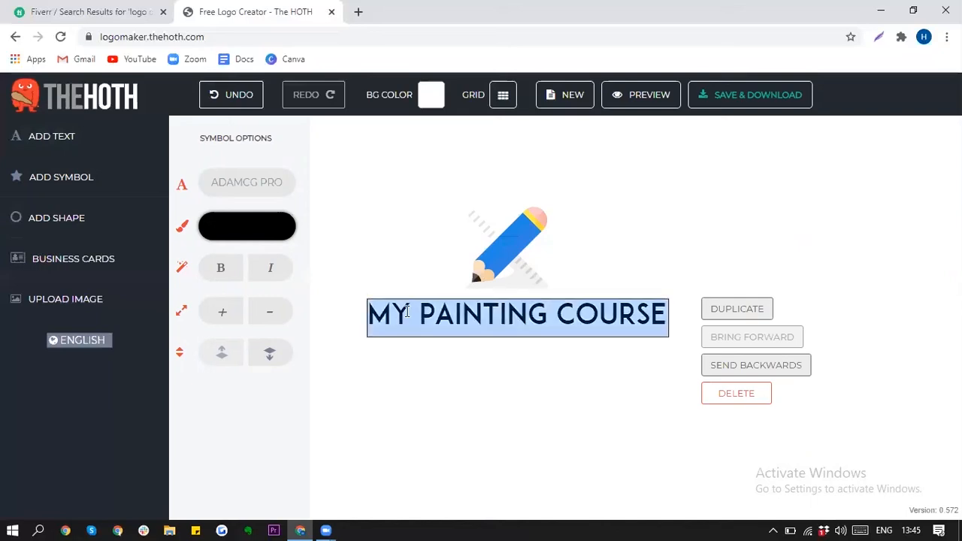
text(PRO)
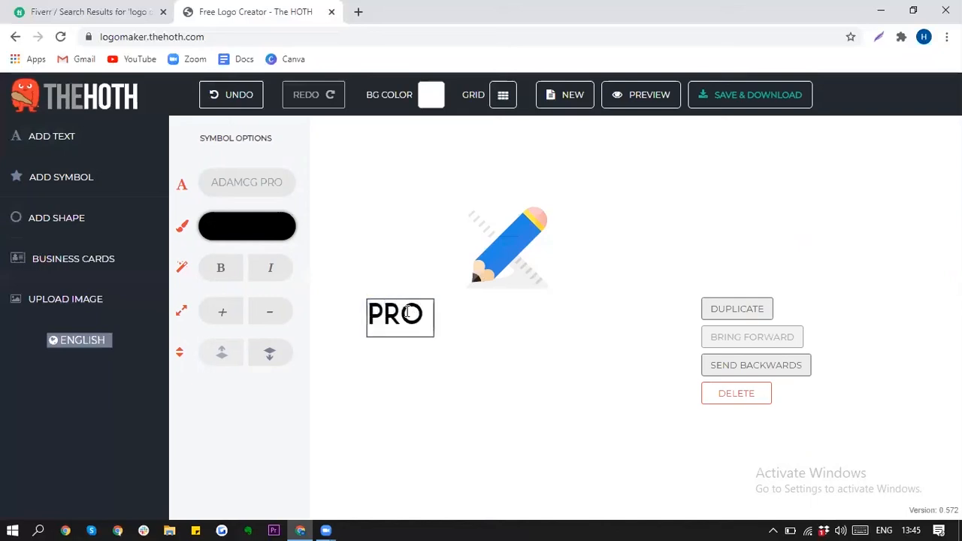
text( PAINTERS)
key(Return)
key(BackSpace)
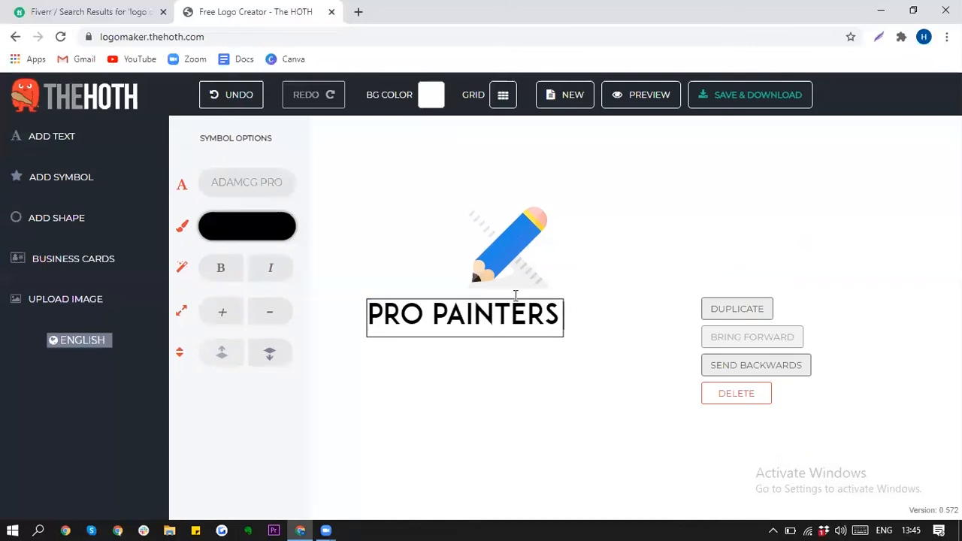
drag(496, 301, 513, 300)
click(490, 294)
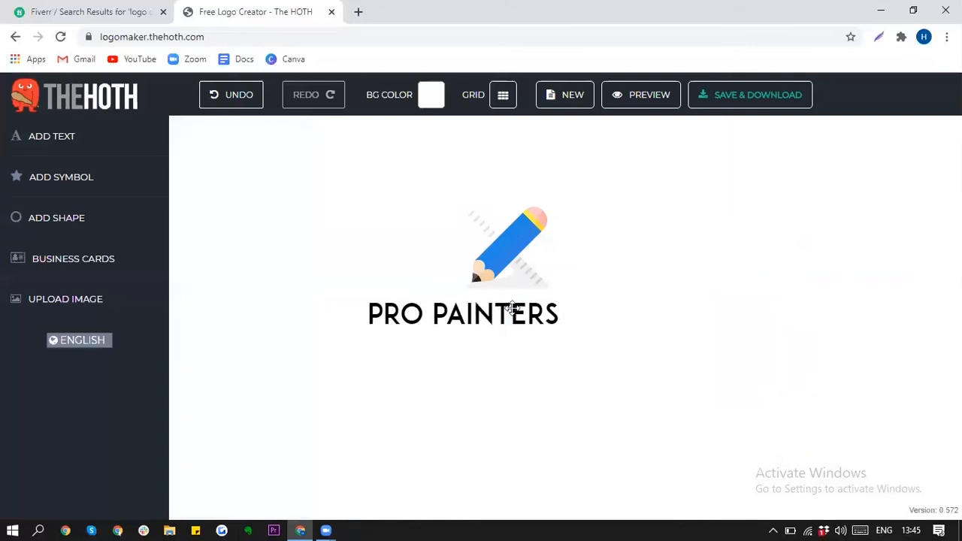
drag(514, 308, 559, 306)
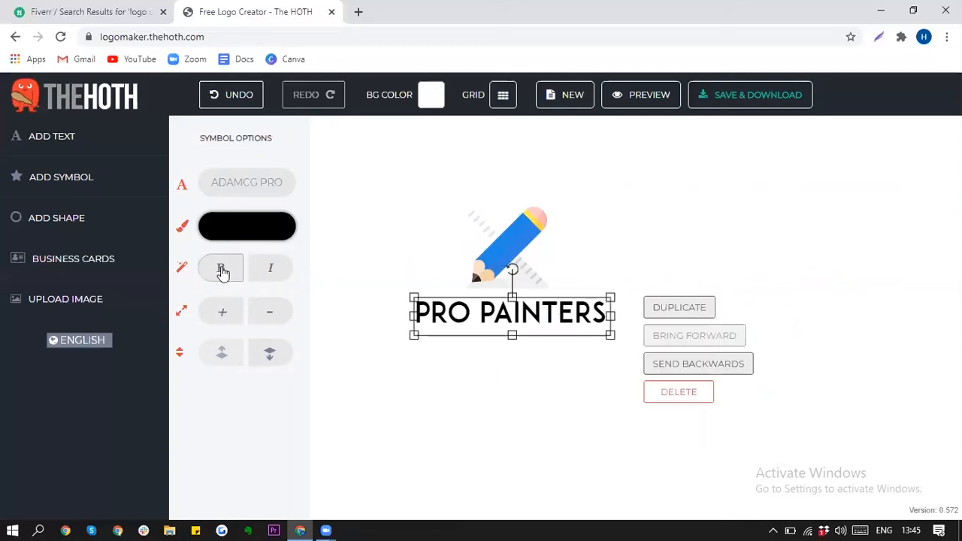
Step: Set the text colour to blue using the colour picker
click(275, 227)
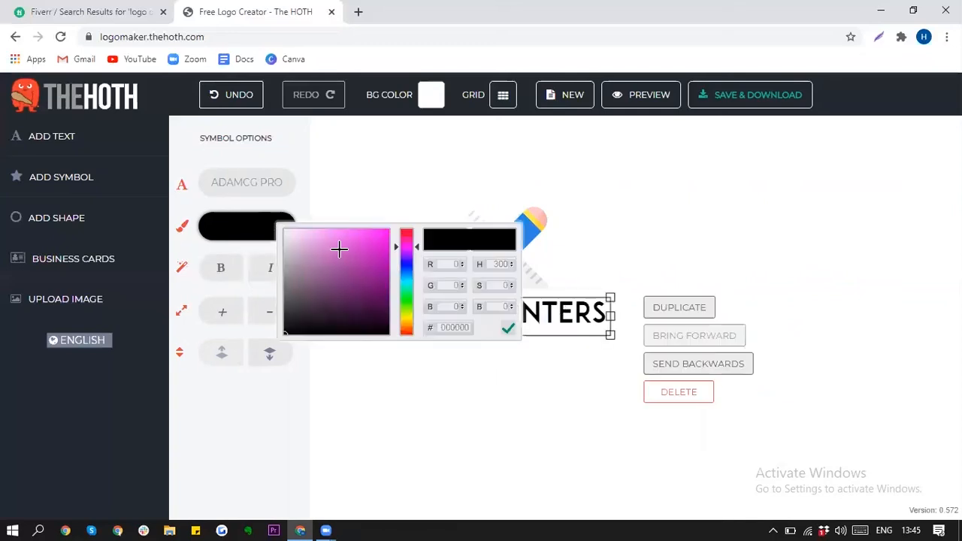
mouse_move(406, 267)
mouse_down()
mouse_move(406, 243)
mouse_move(406, 270)
mouse_up()
click(362, 259)
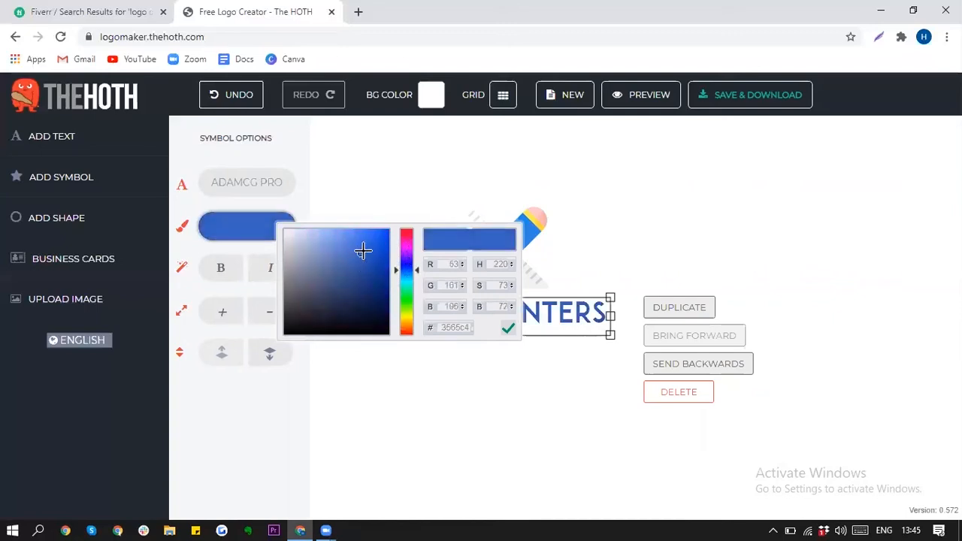
mouse_move(408, 267)
mouse_down()
mouse_move(410, 293)
mouse_move(407, 271)
mouse_up()
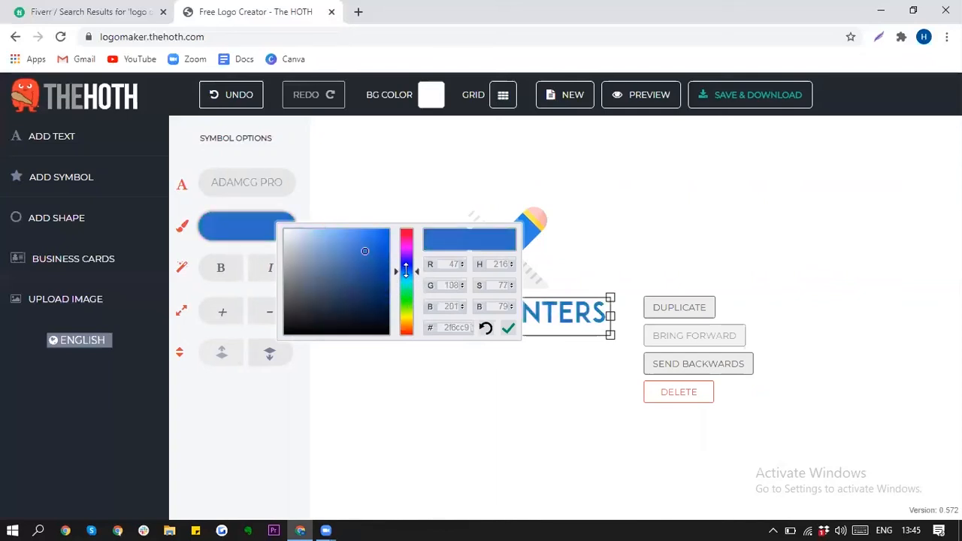
click(628, 246)
Step: Delete the word 'PRO' so only 'PAINTERS' remains, and shift it right
click(454, 315)
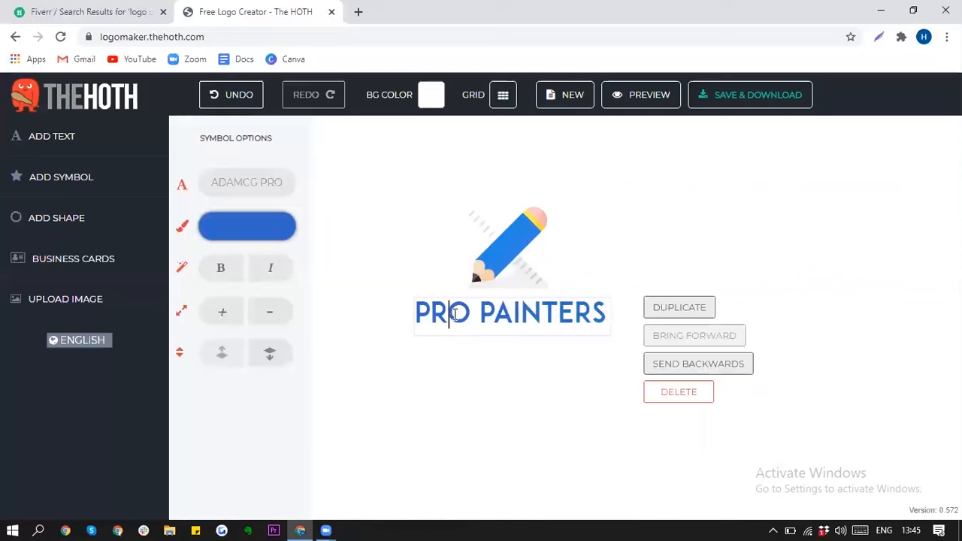
drag(474, 314, 415, 312)
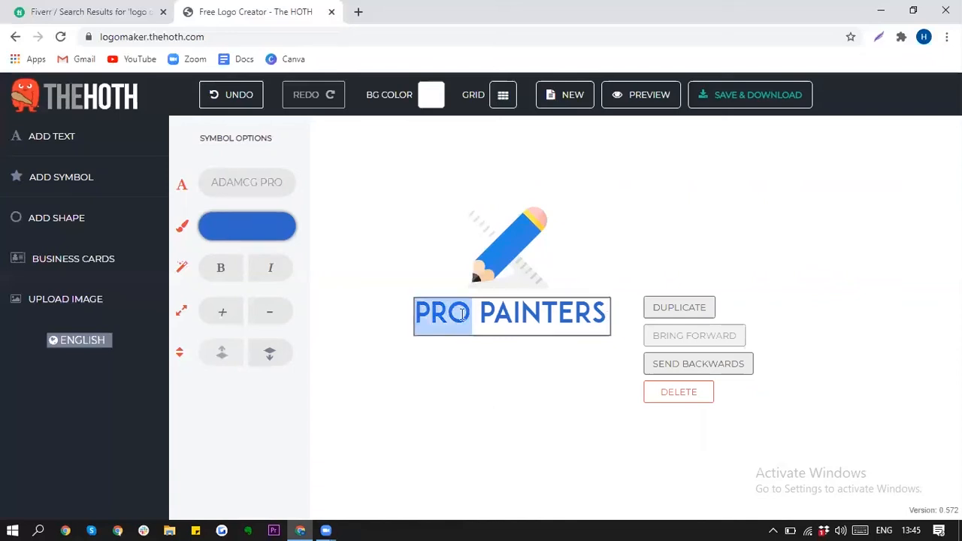
key(BackSpace)
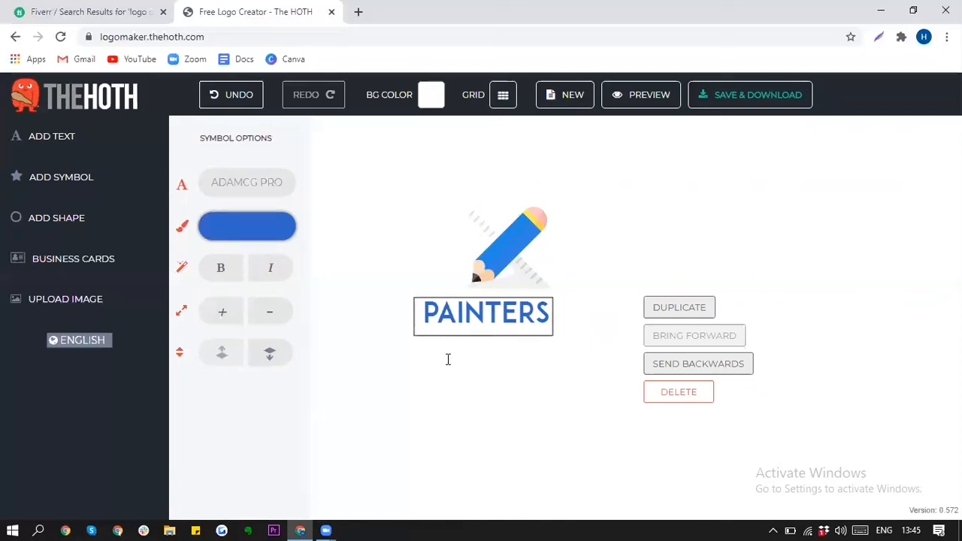
click(473, 340)
click(529, 323)
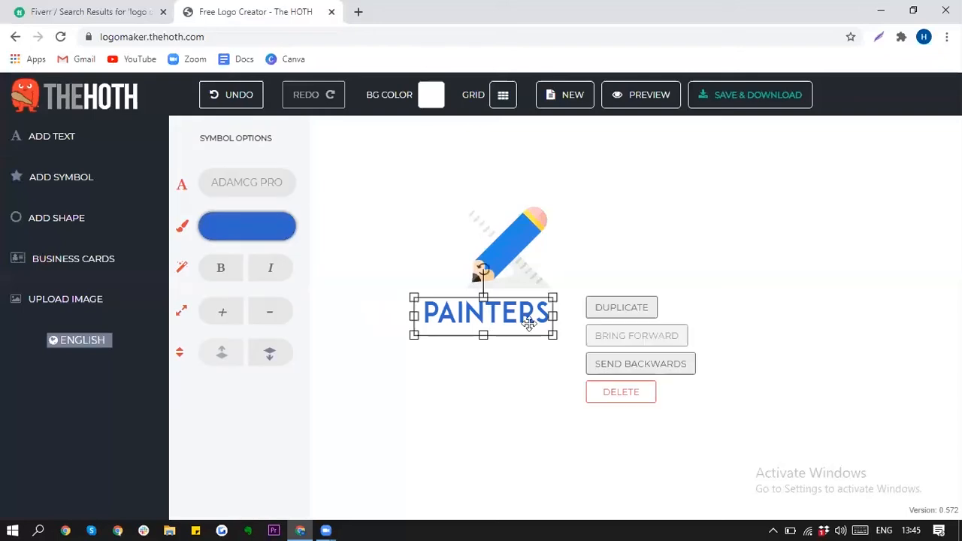
click(483, 370)
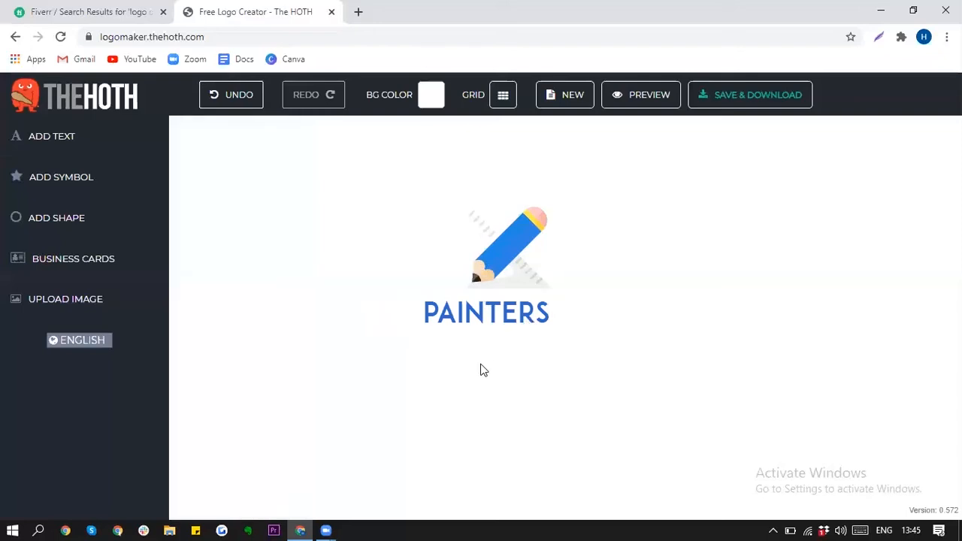
click(496, 313)
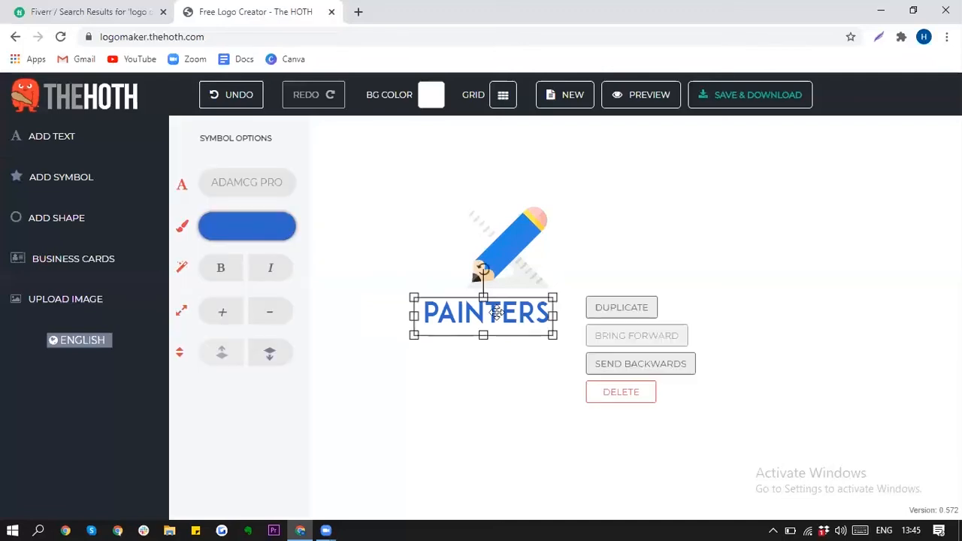
click(464, 353)
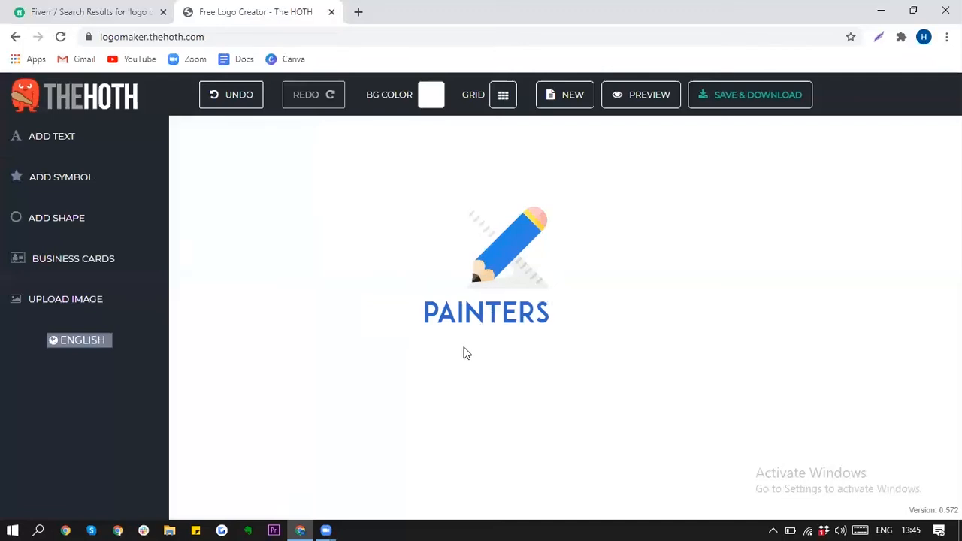
drag(501, 319, 580, 330)
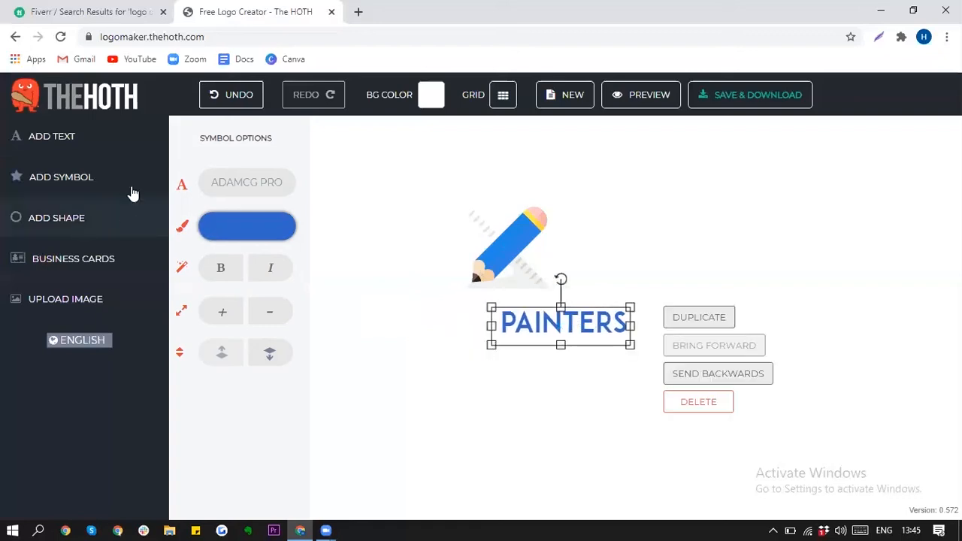
Step: Add a separate black 'PRO' text and place it left of PAINTERS
click(71, 139)
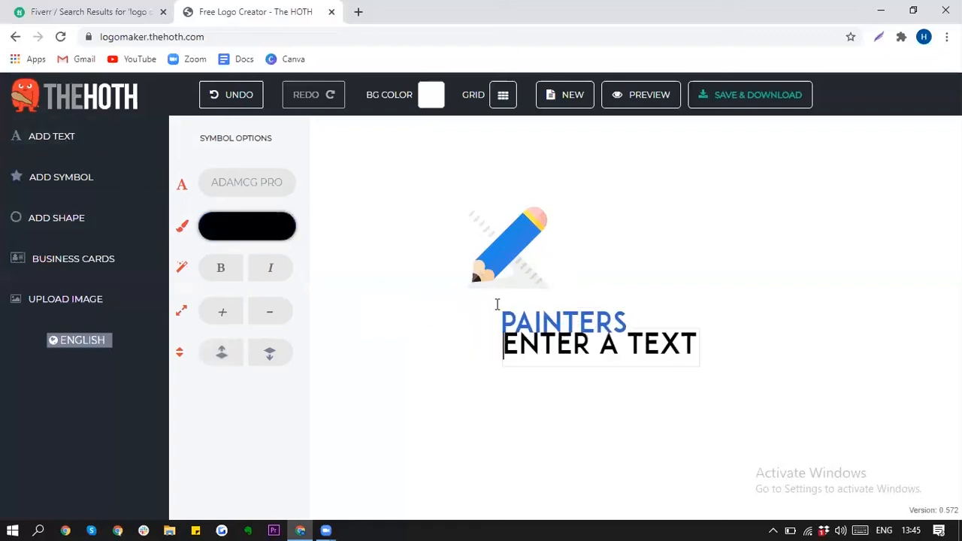
key(ctrl+a)
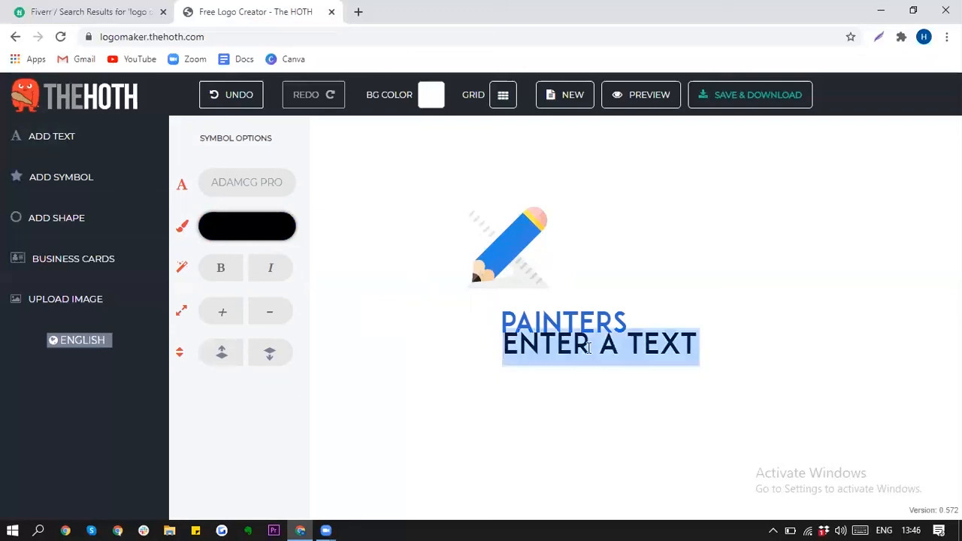
text(PRO)
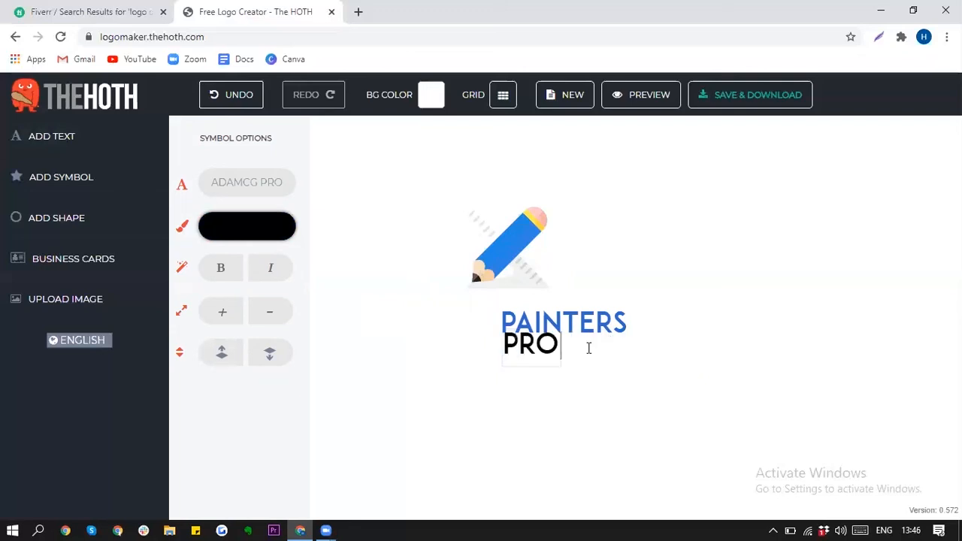
click(522, 395)
drag(531, 348, 444, 323)
right_click(445, 324)
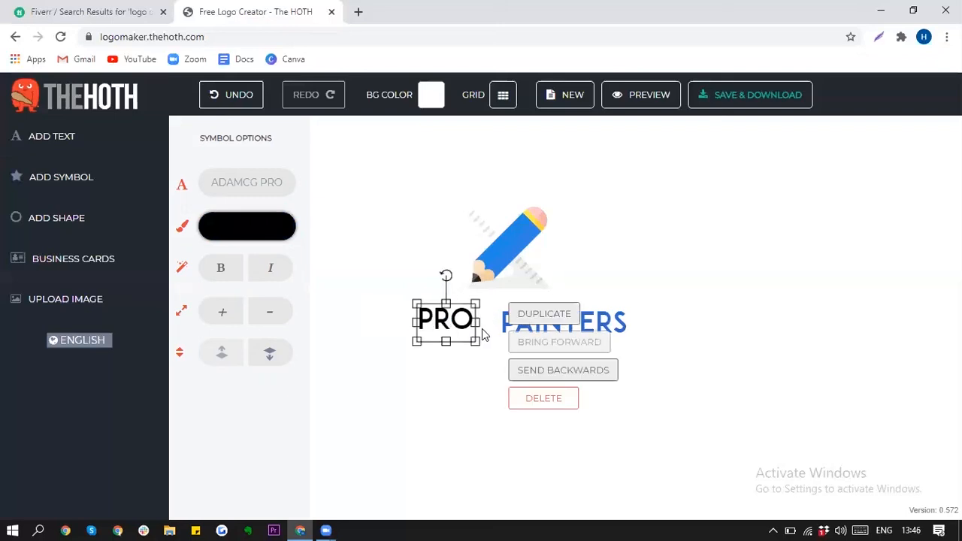
Step: Slide PAINTERS left so it sits right beside PRO under the pencil
drag(606, 321, 584, 318)
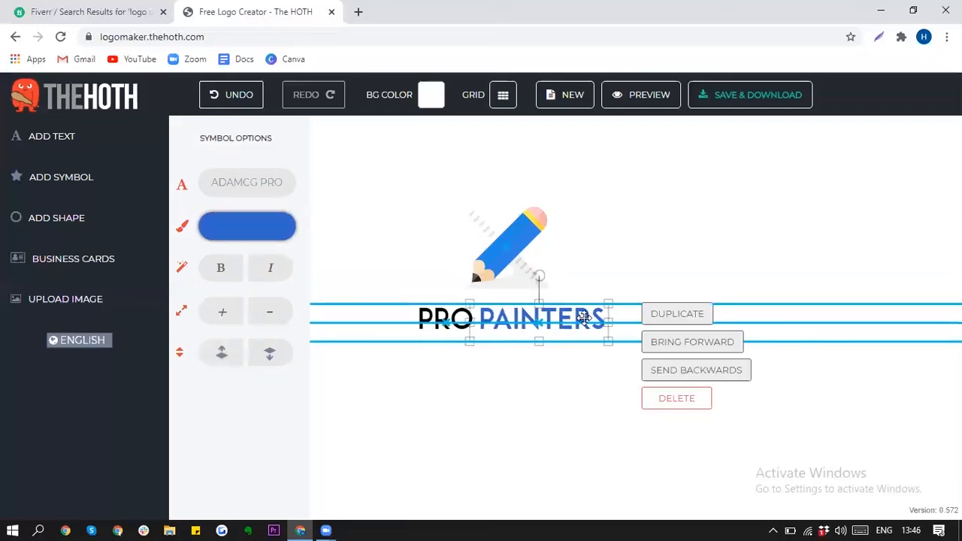
click(482, 384)
click(520, 245)
click(762, 219)
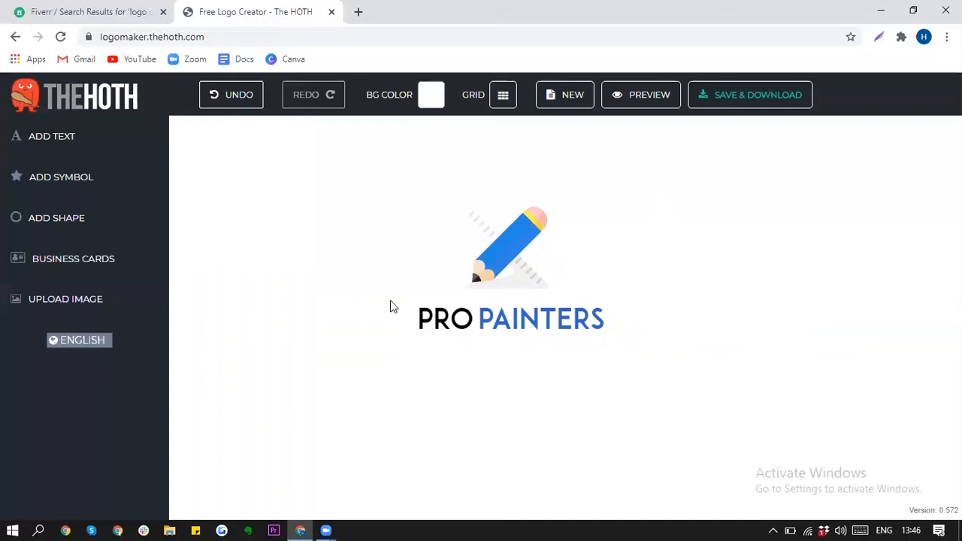
Step: Nudge PRO and PAINTERS so the two words line up on one baseline
drag(475, 315, 472, 311)
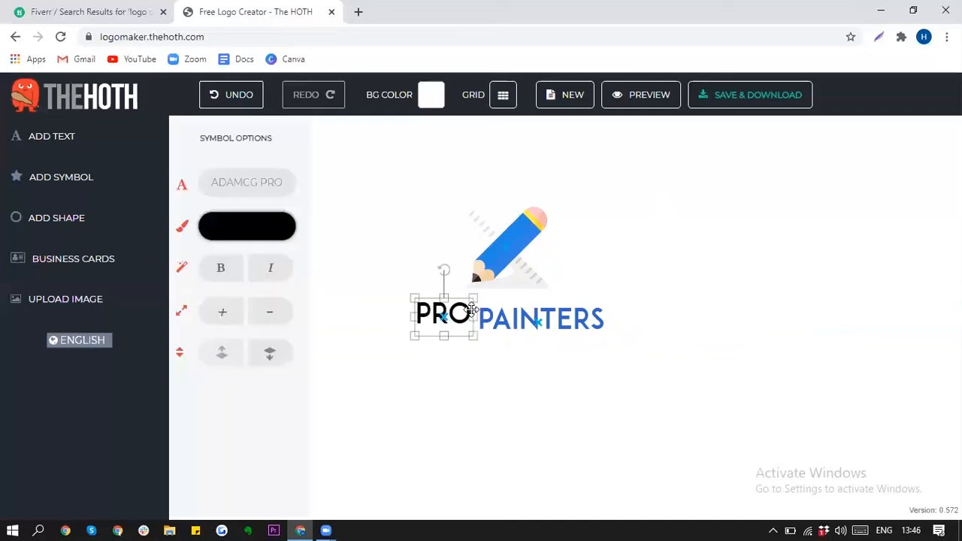
click(471, 315)
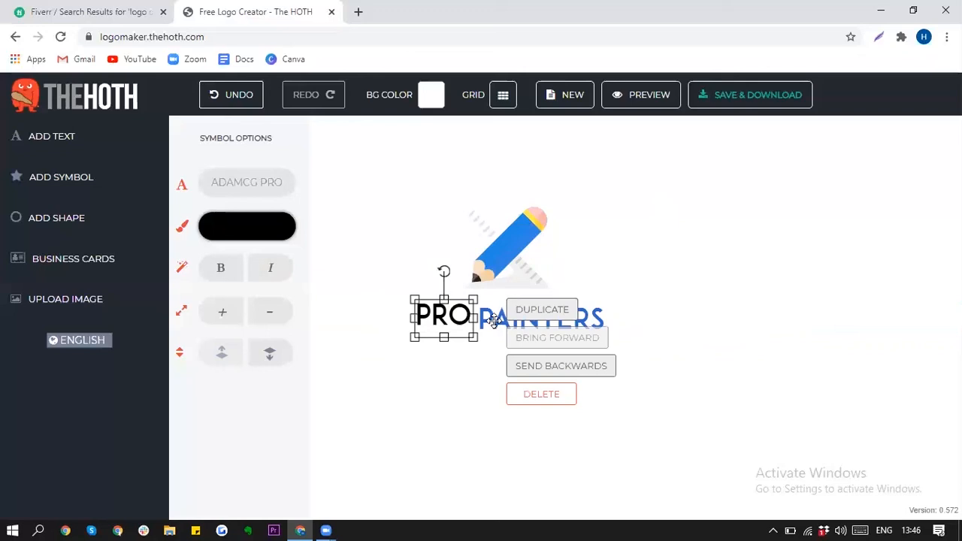
drag(492, 322, 489, 317)
click(691, 239)
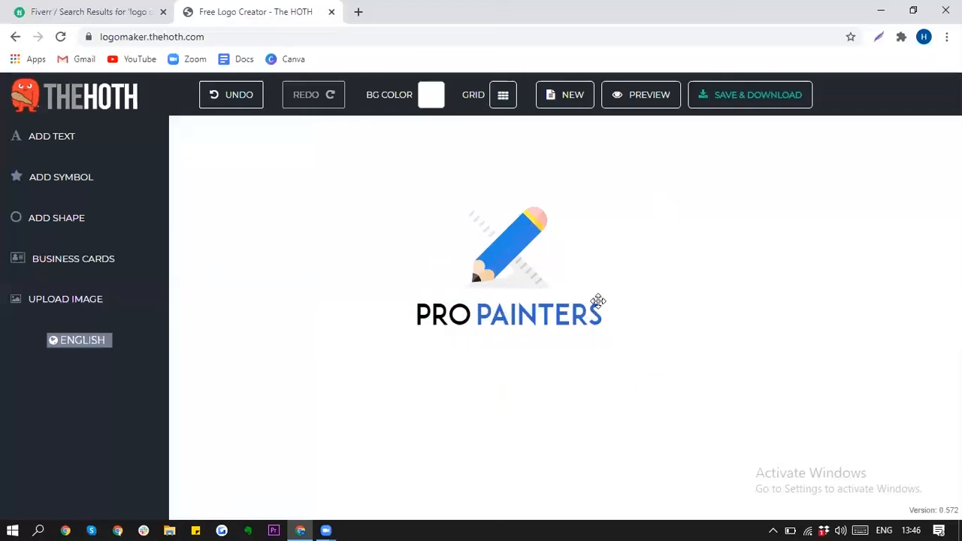
Step: Change the PAINTERS font to Bombardier
click(572, 315)
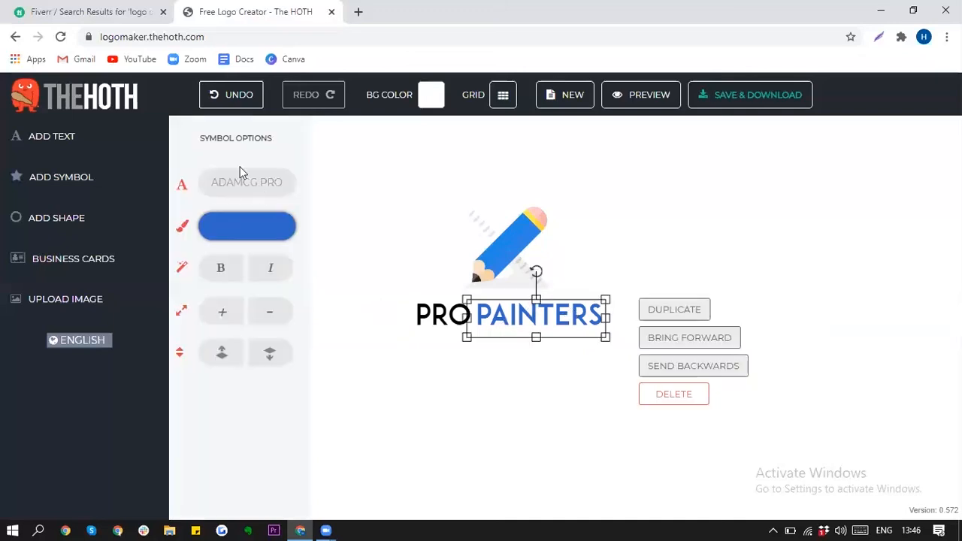
click(238, 188)
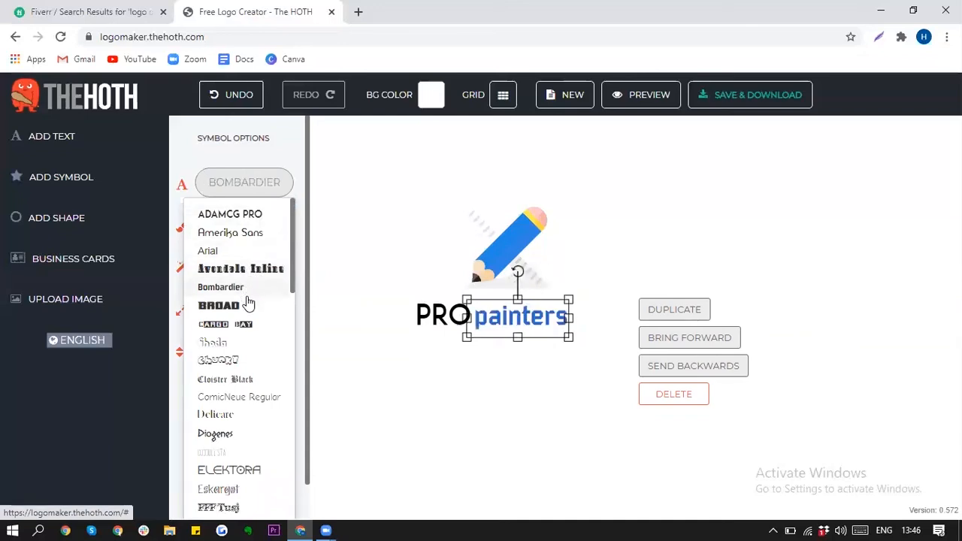
click(249, 299)
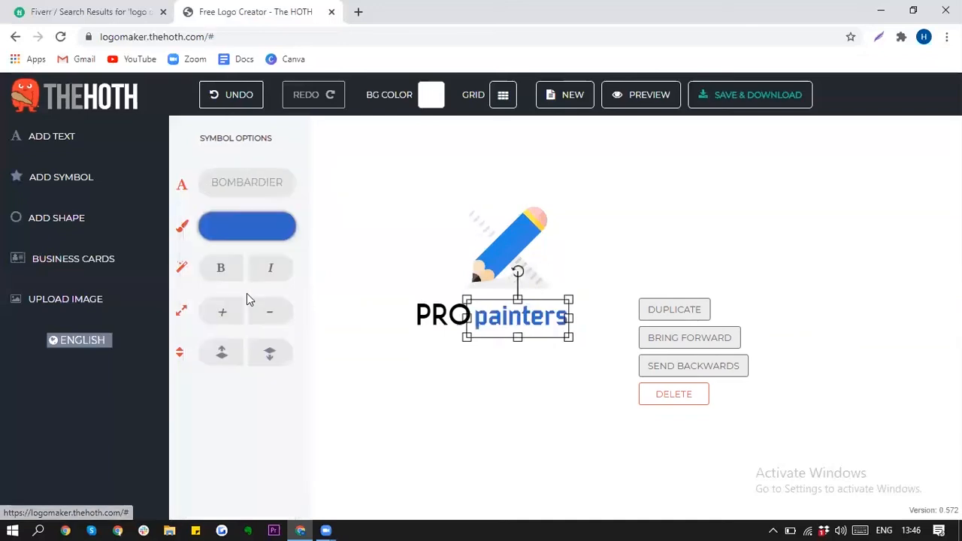
Step: Capitalise 'painters' to 'Painters'
click(433, 319)
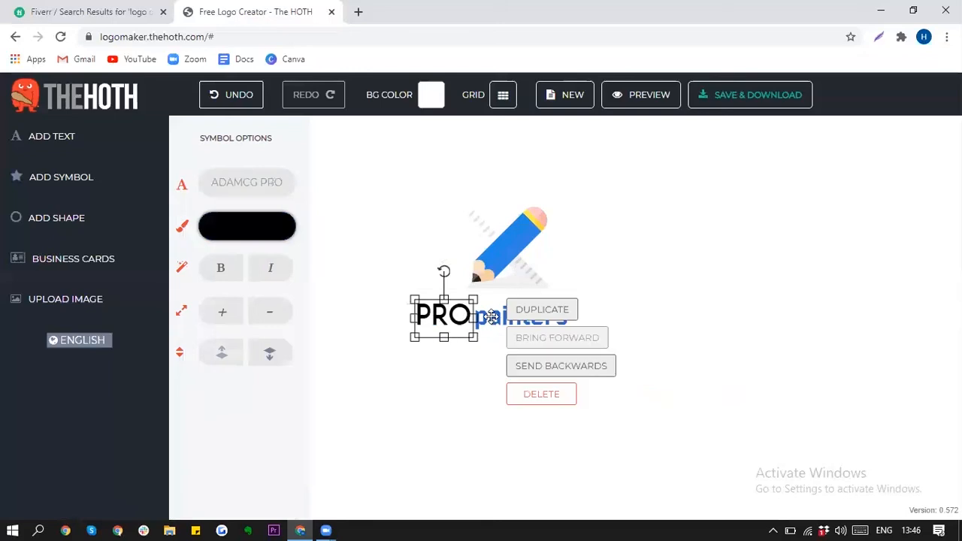
double_click(489, 319)
key(BackSpace)
text(P)
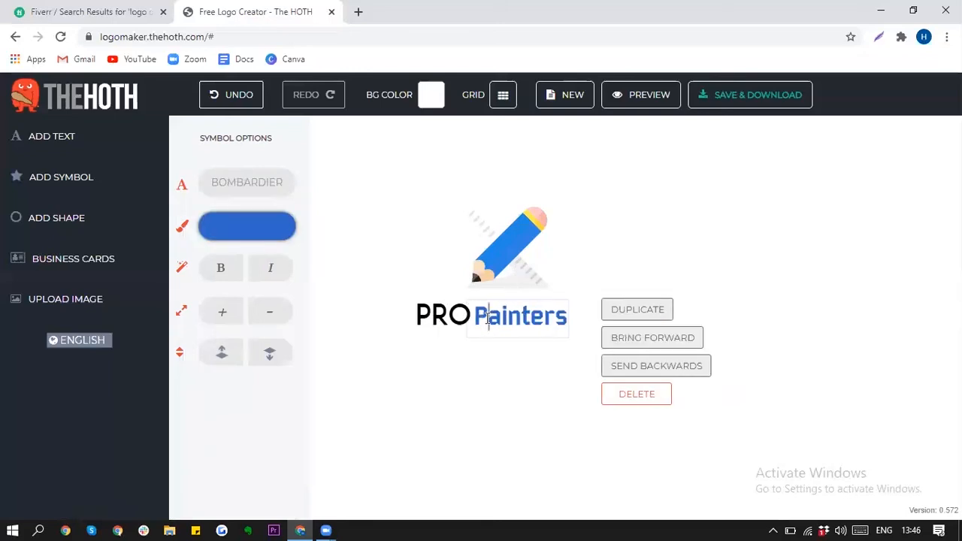
Step: Preview fonts on PRO, from Bombardier and ComicNeue through Frigate to Gochihand Regular
click(424, 315)
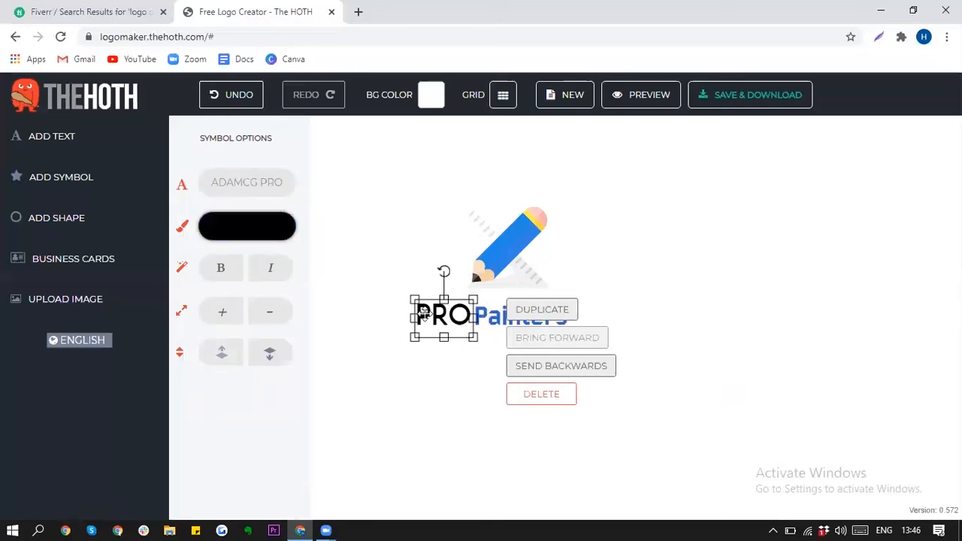
click(247, 185)
click(263, 293)
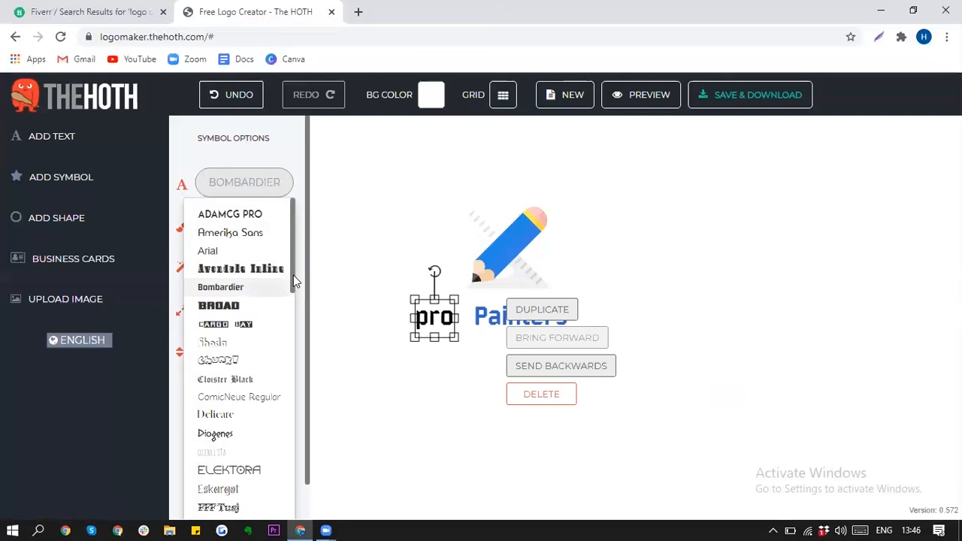
drag(292, 283, 291, 319)
click(233, 230)
click(233, 248)
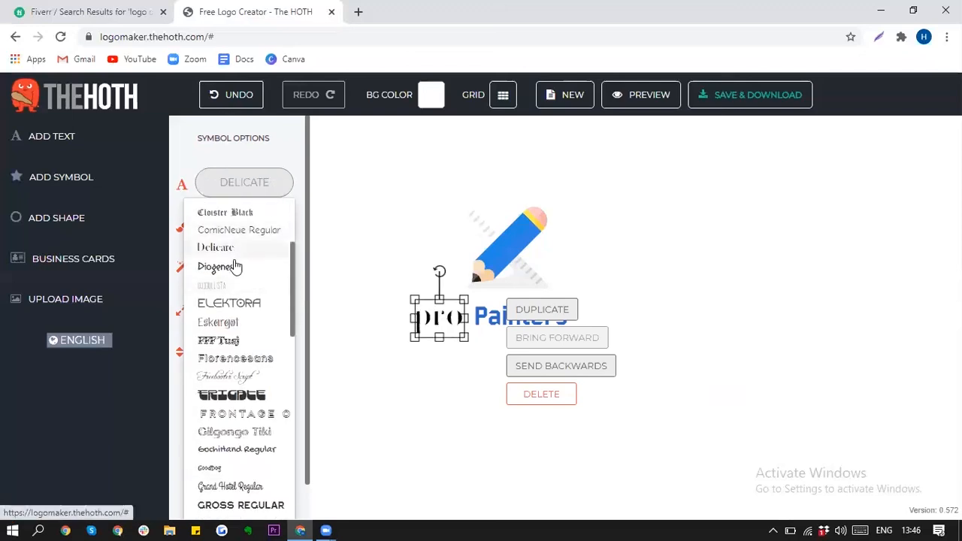
click(235, 286)
click(241, 305)
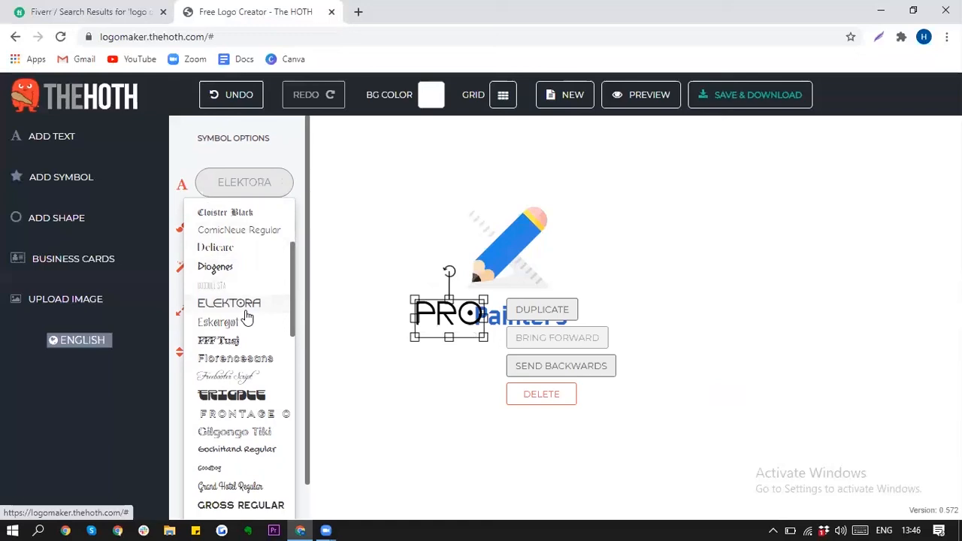
click(248, 323)
click(248, 342)
click(249, 358)
click(250, 376)
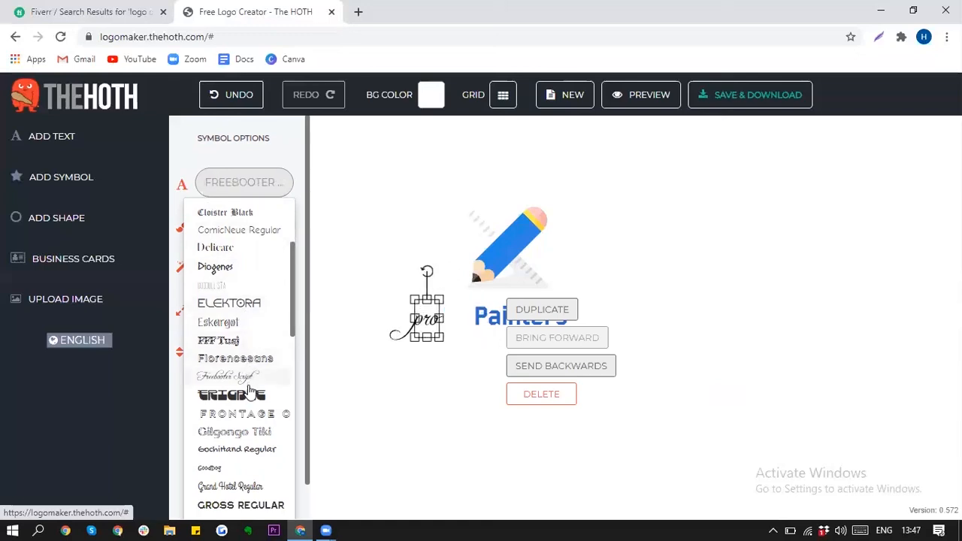
click(250, 393)
click(251, 417)
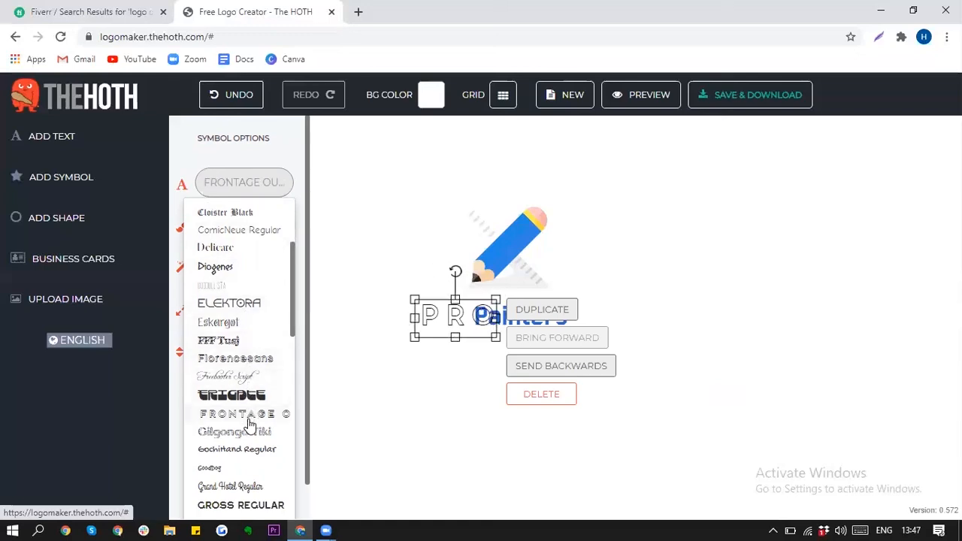
click(251, 449)
Step: Recheck Diogenes, Delicate and ComicNeue, then apply Cloister Black to PRO
click(254, 269)
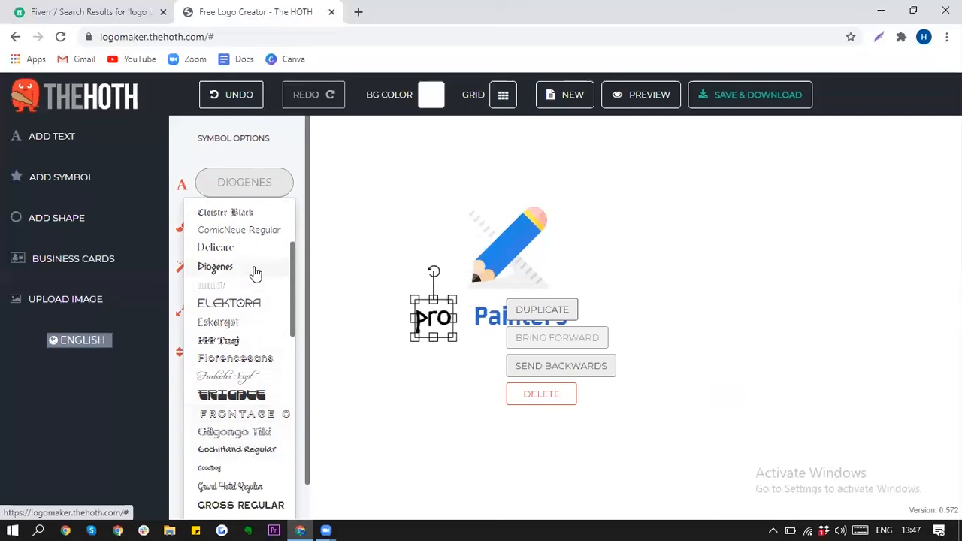
click(258, 249)
click(262, 233)
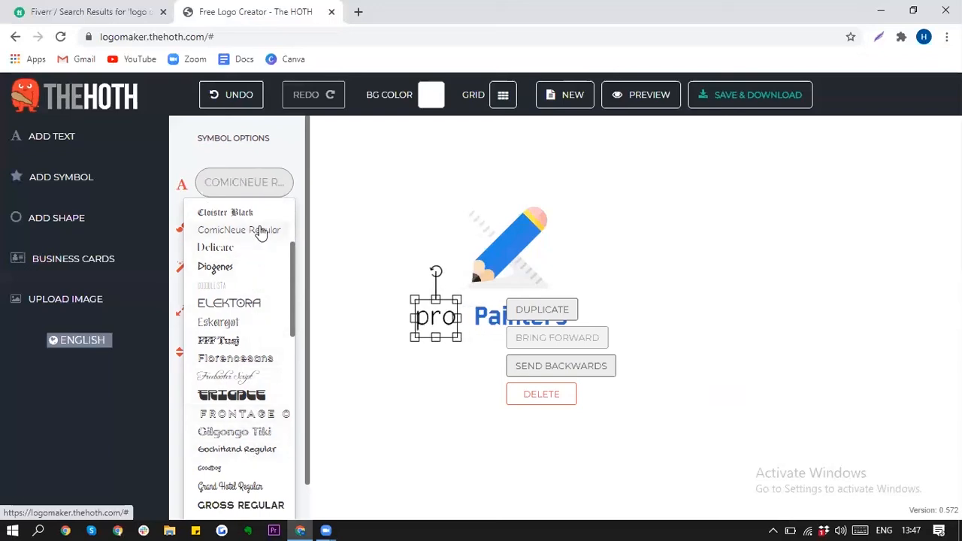
click(255, 212)
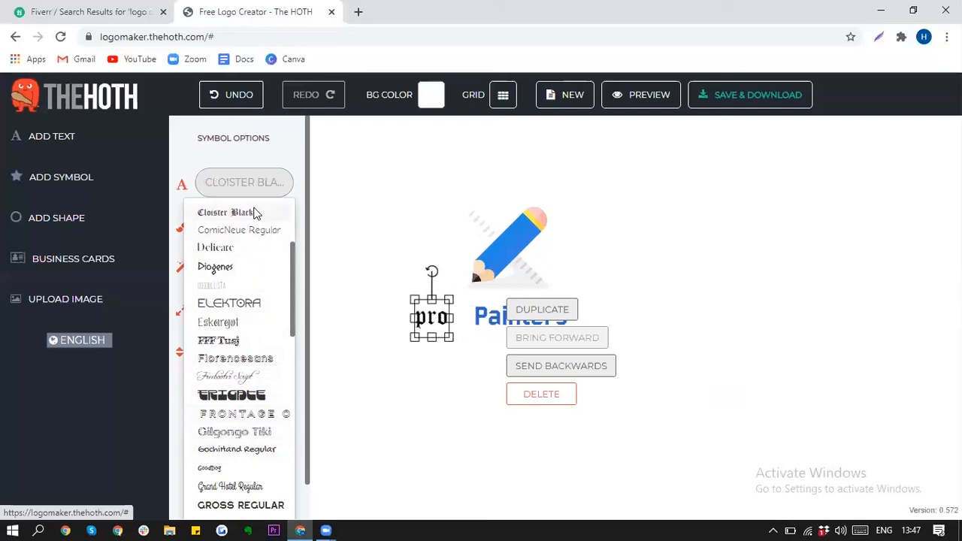
click(255, 210)
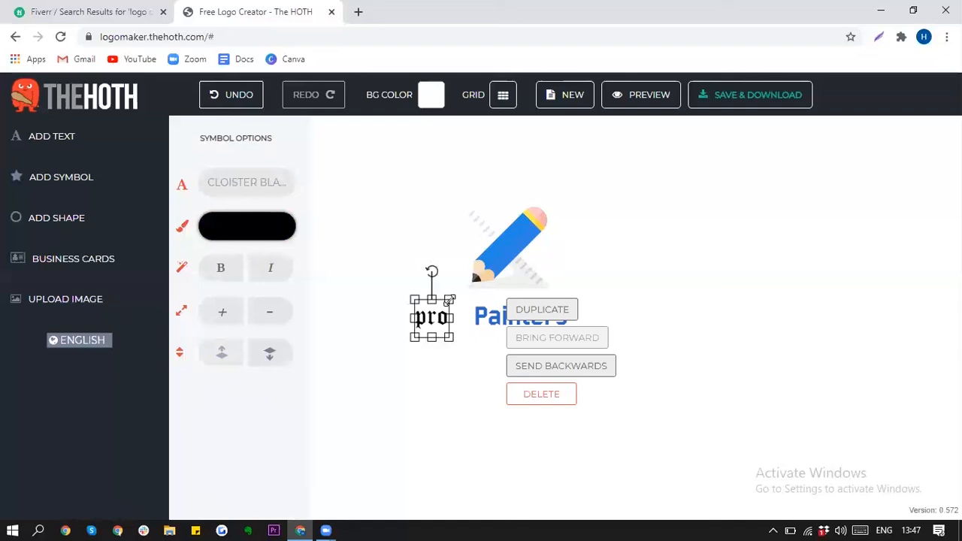
Step: Enlarge the Cloister Black word and retype it as 'Pro'
drag(458, 291, 448, 313)
click(459, 292)
click(436, 310)
double_click(438, 318)
key(BackSpace)
text(P)
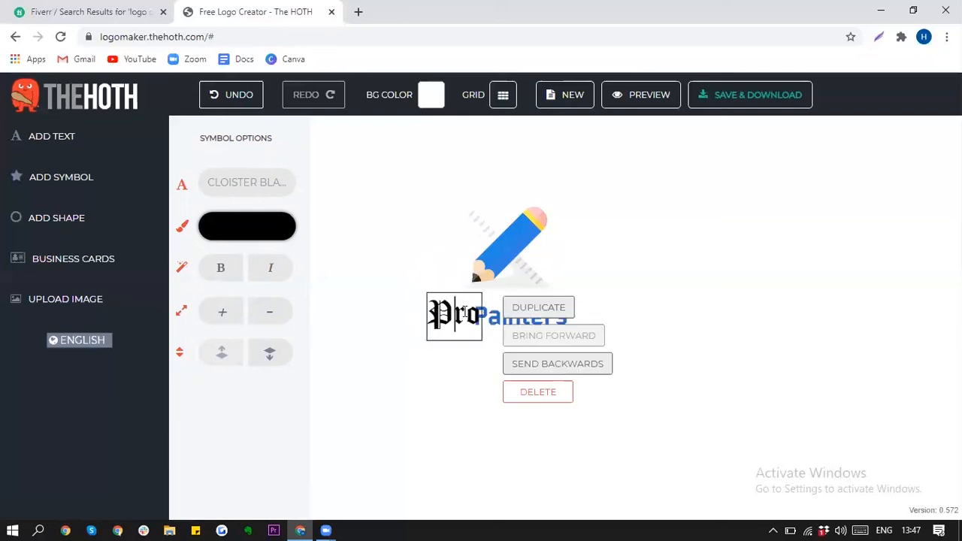
click(414, 314)
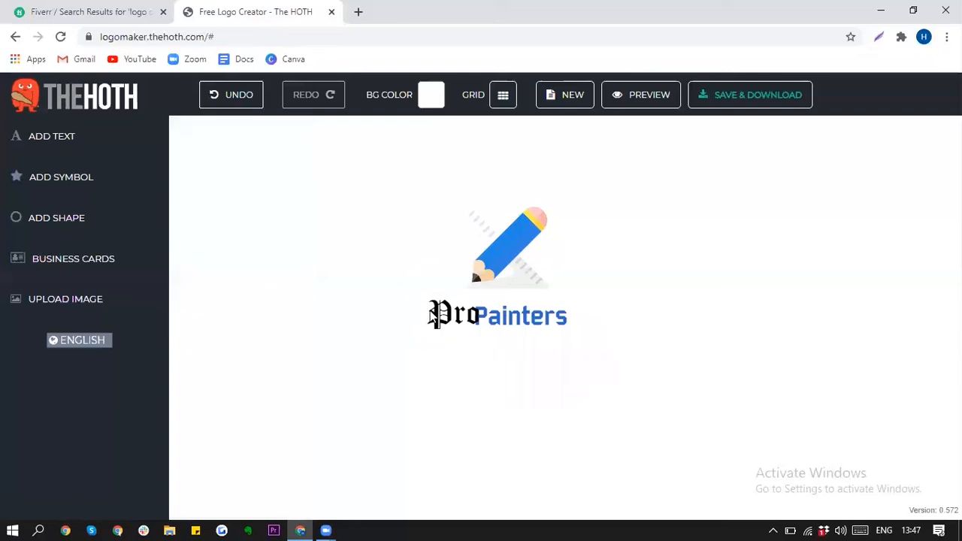
Step: Nudge 'Pro' slightly left and down
click(454, 316)
drag(454, 314, 451, 315)
click(452, 316)
click(782, 249)
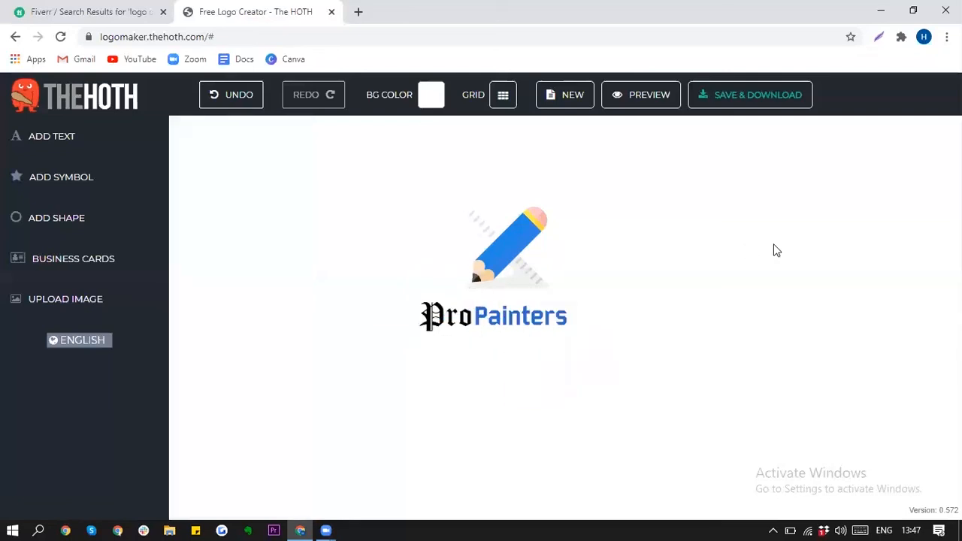
Step: Shift the pencil icon slightly left and shrink it to centre above 'Pro Painters'
click(505, 260)
drag(504, 260, 494, 264)
drag(537, 210, 534, 216)
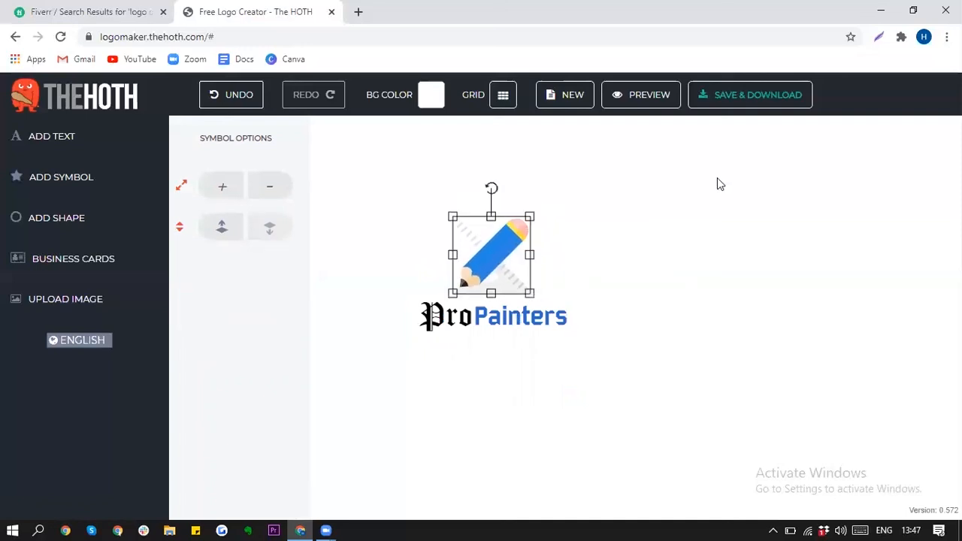
click(749, 182)
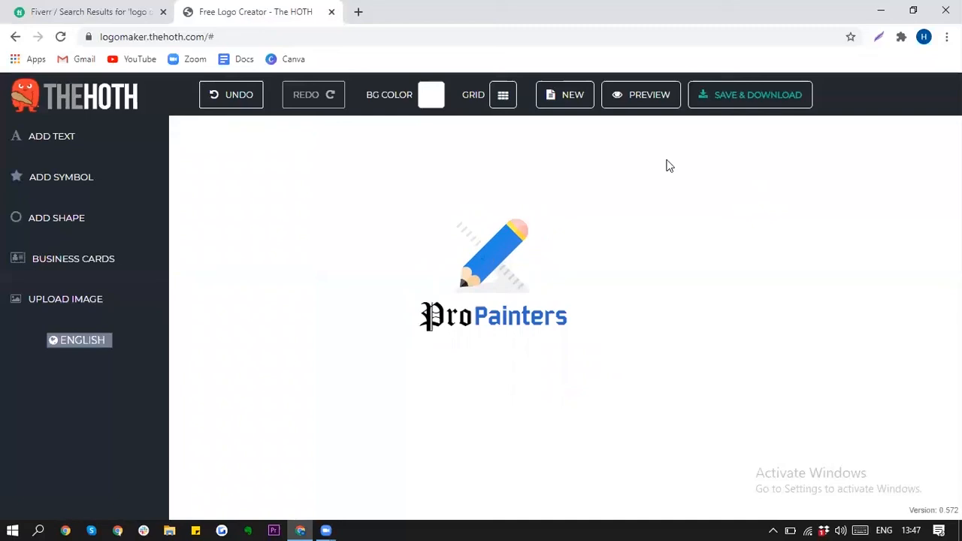
Step: Save the logo via Save & Download with an email address, then copy its edit link
click(752, 103)
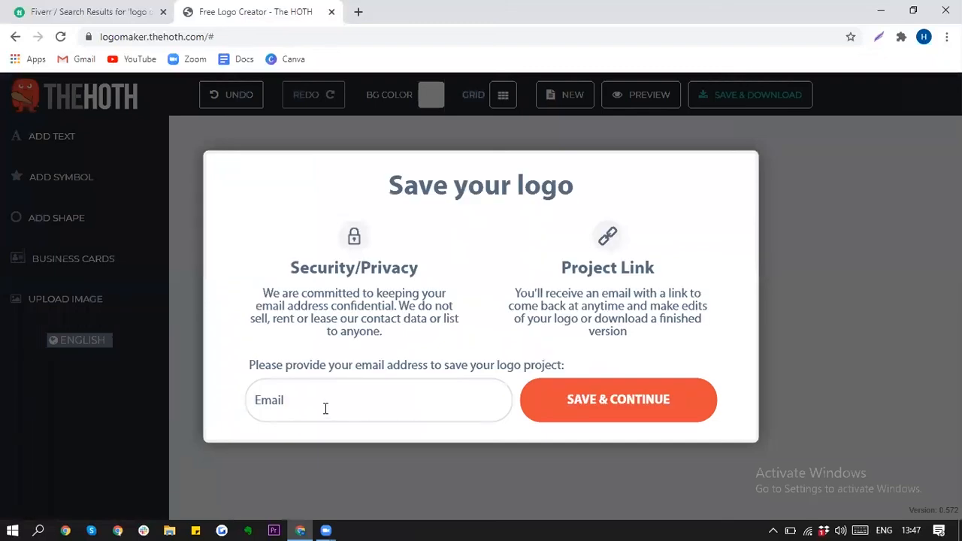
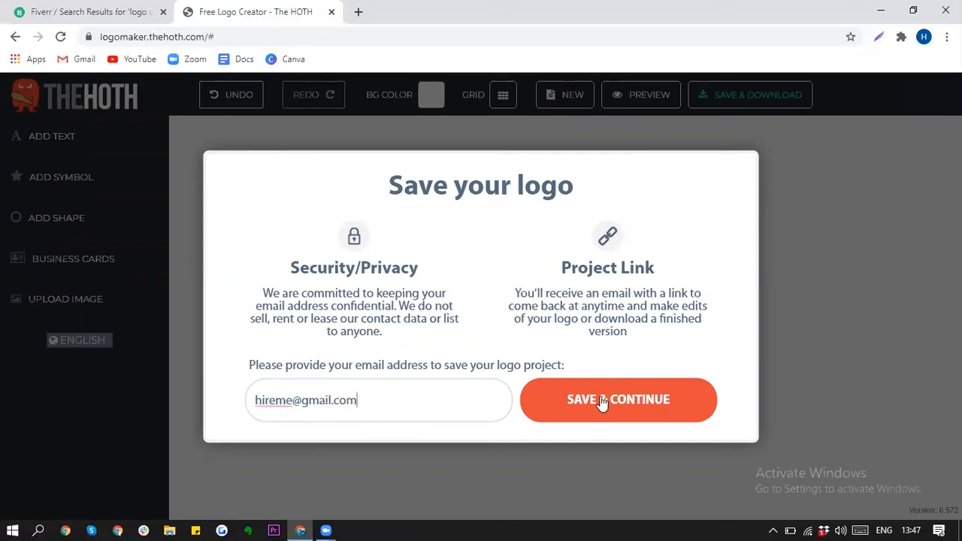
click(608, 404)
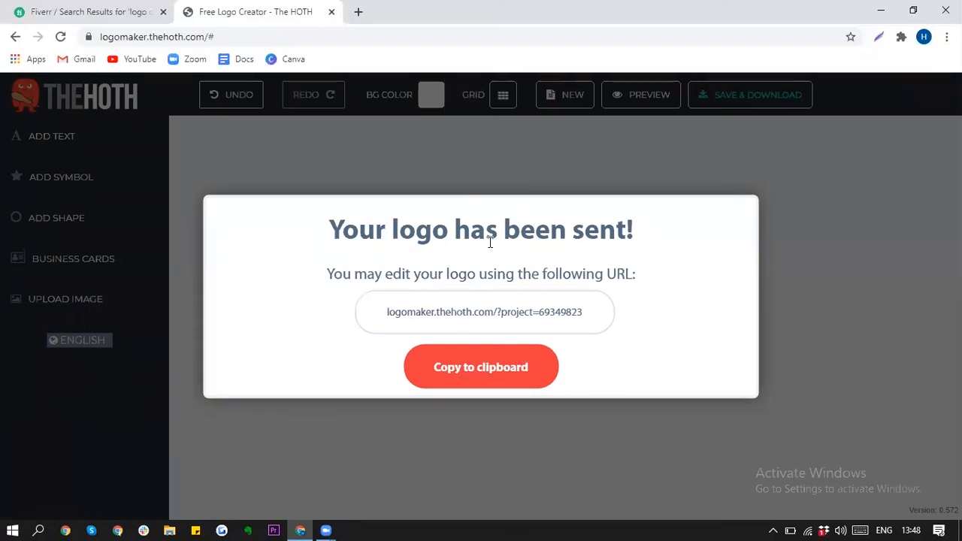
click(490, 371)
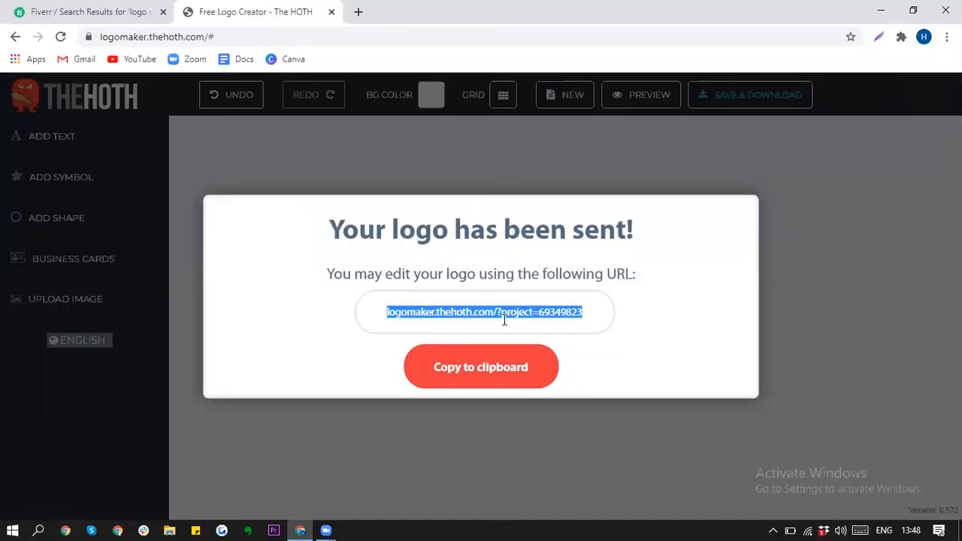
click(589, 183)
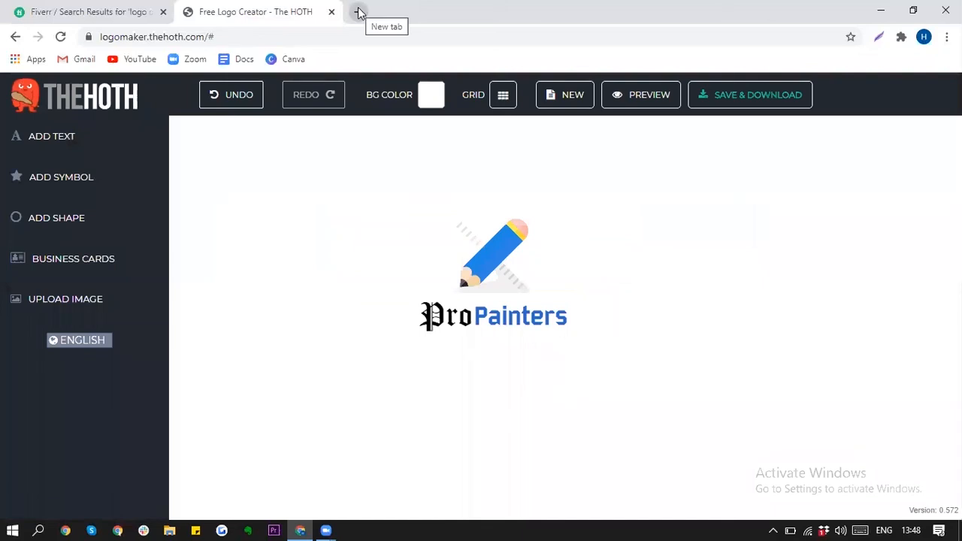
Step: Load the copied edit link in a new browser tab
click(359, 12)
key(ctrl+v)
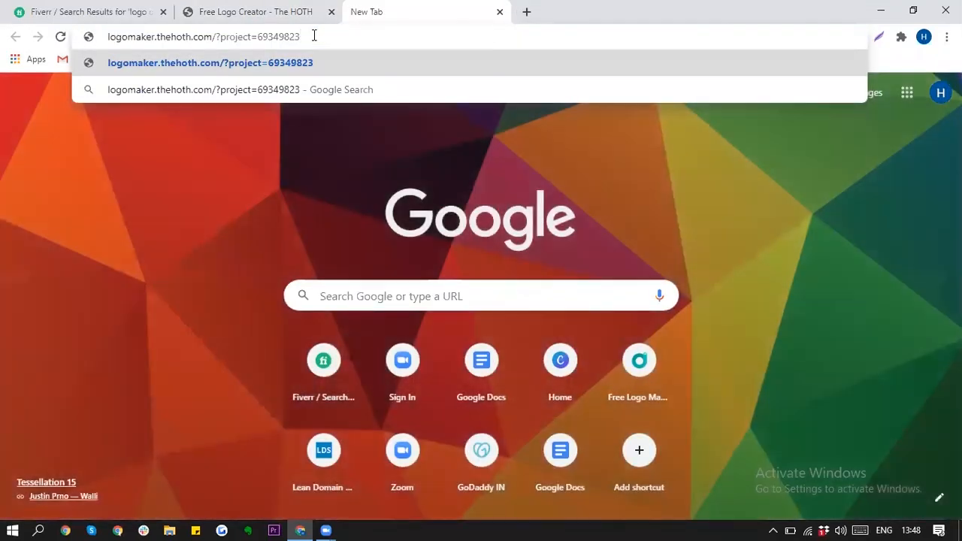
key(Return)
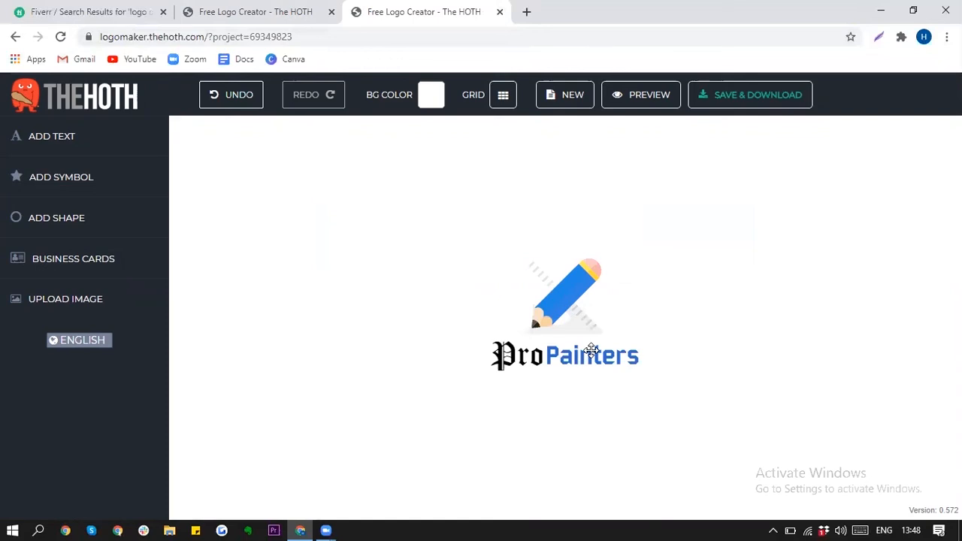
Step: Change the 'Painters' text colour to a lighter blue
click(593, 353)
click(691, 251)
click(606, 359)
click(261, 228)
mouse_move(309, 304)
mouse_down()
mouse_move(301, 323)
mouse_move(314, 258)
mouse_up()
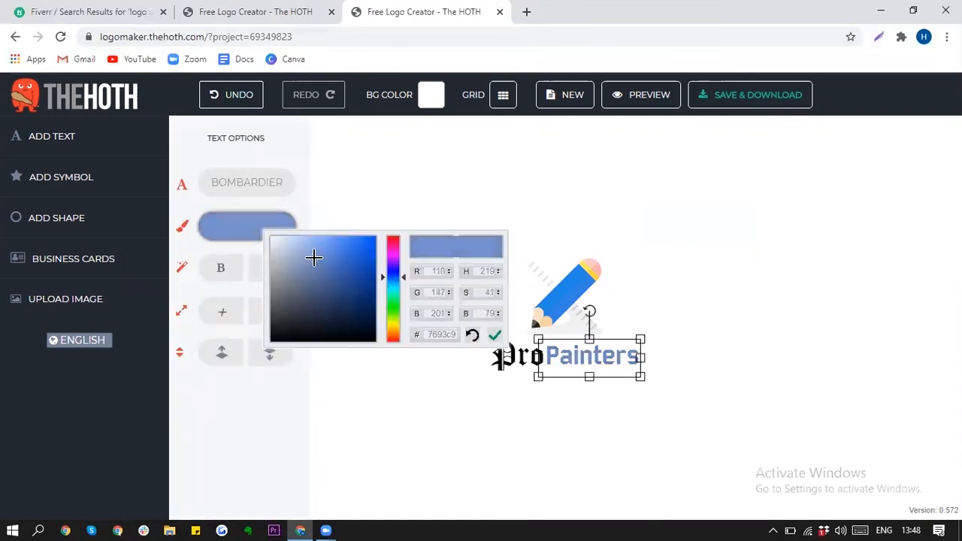
click(391, 188)
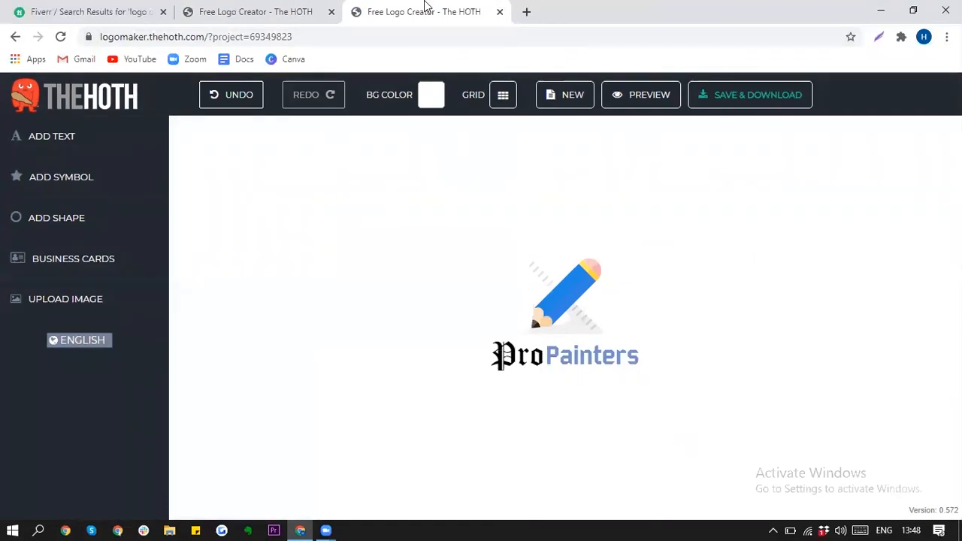